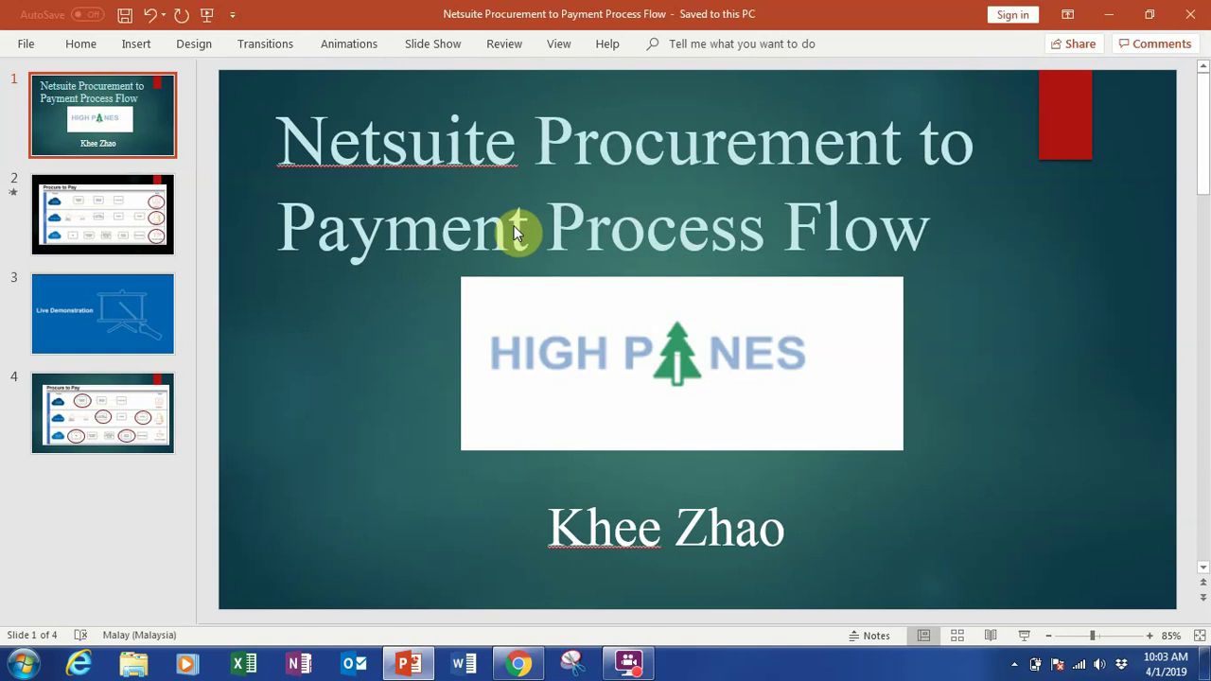
Show the Procure to Pay slide, then switch to the NetSuite employee home page in Chrome.
{"action": "key", "text": "Down"}
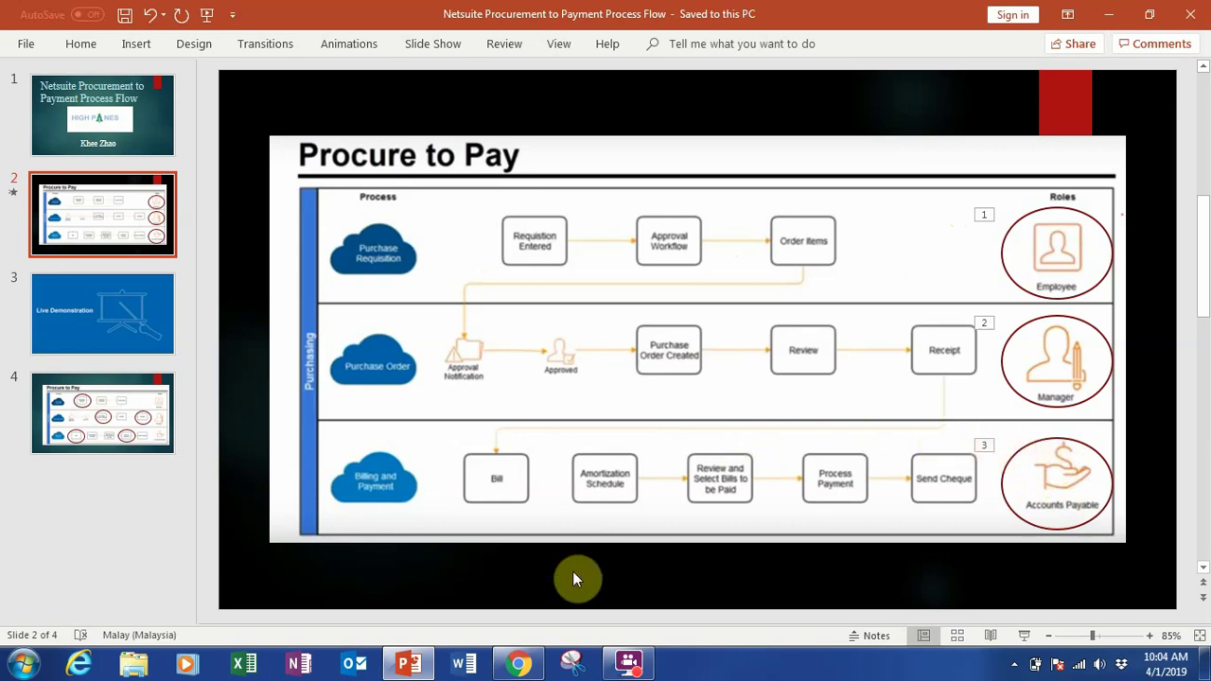
{"action": "left_click", "coordinate": [515, 666]}
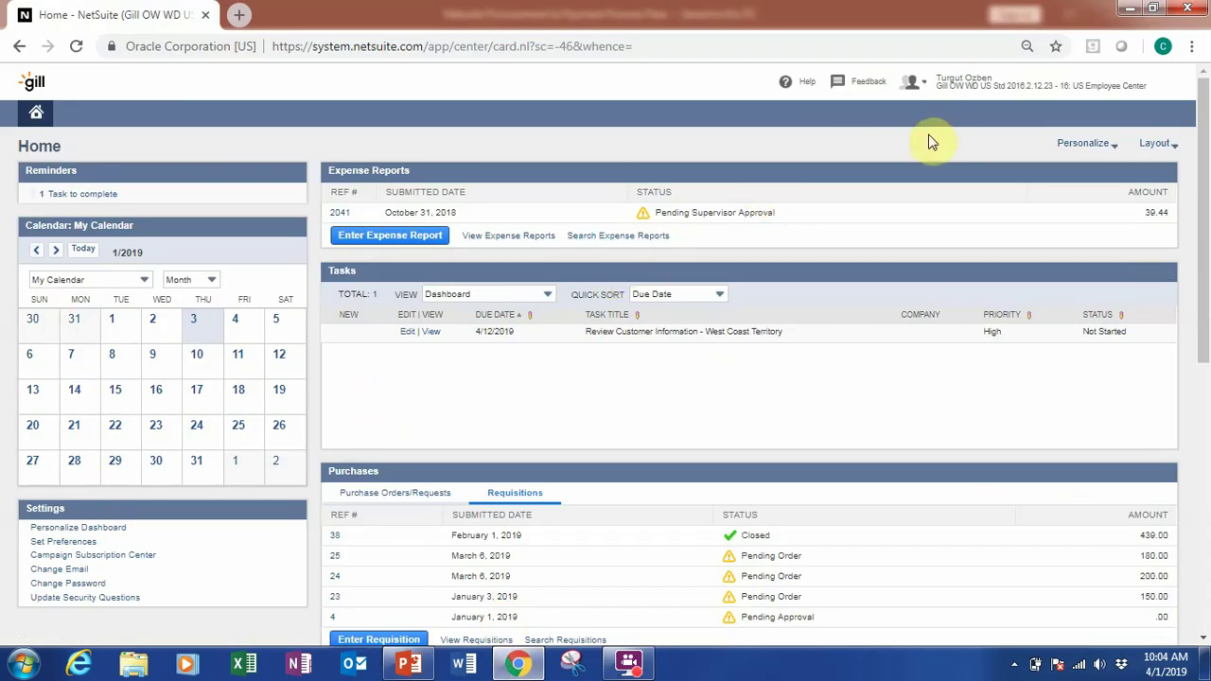
{"action": "mouse_move", "coordinate": [974, 101]}
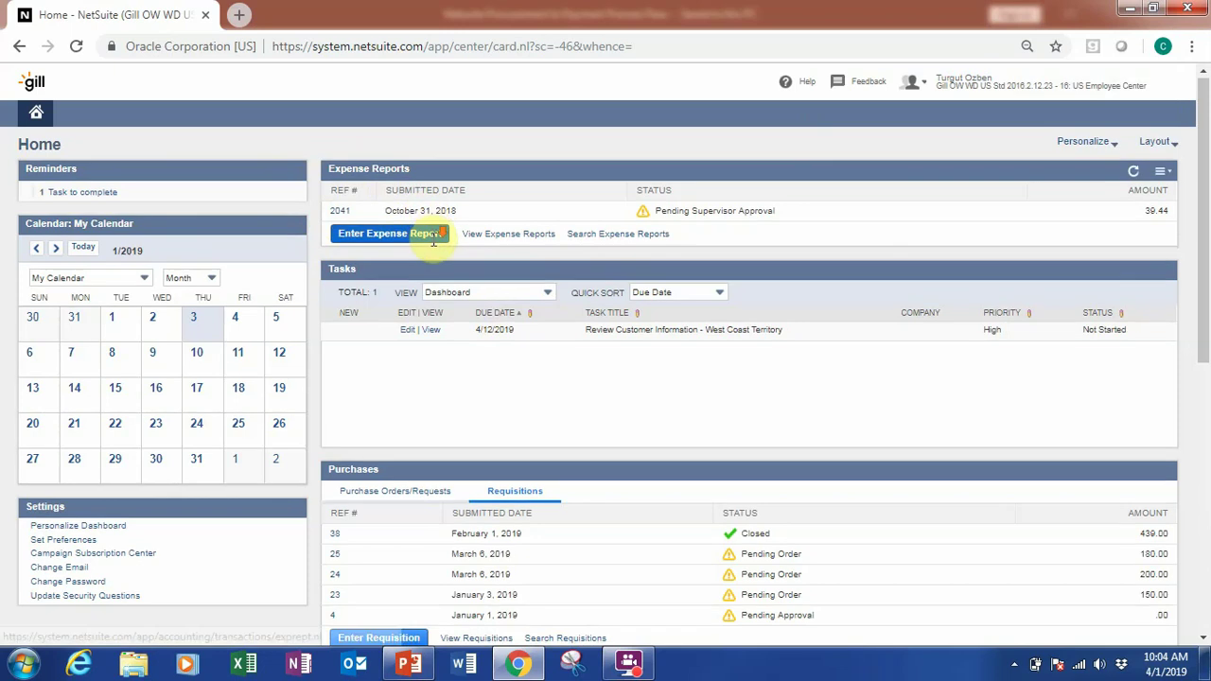
Start a new requisition from the Requisitions section of the Purchases portlet.
{"action": "scroll", "coordinate": [427, 241], "scroll_direction": "down", "scroll_amount": 1}
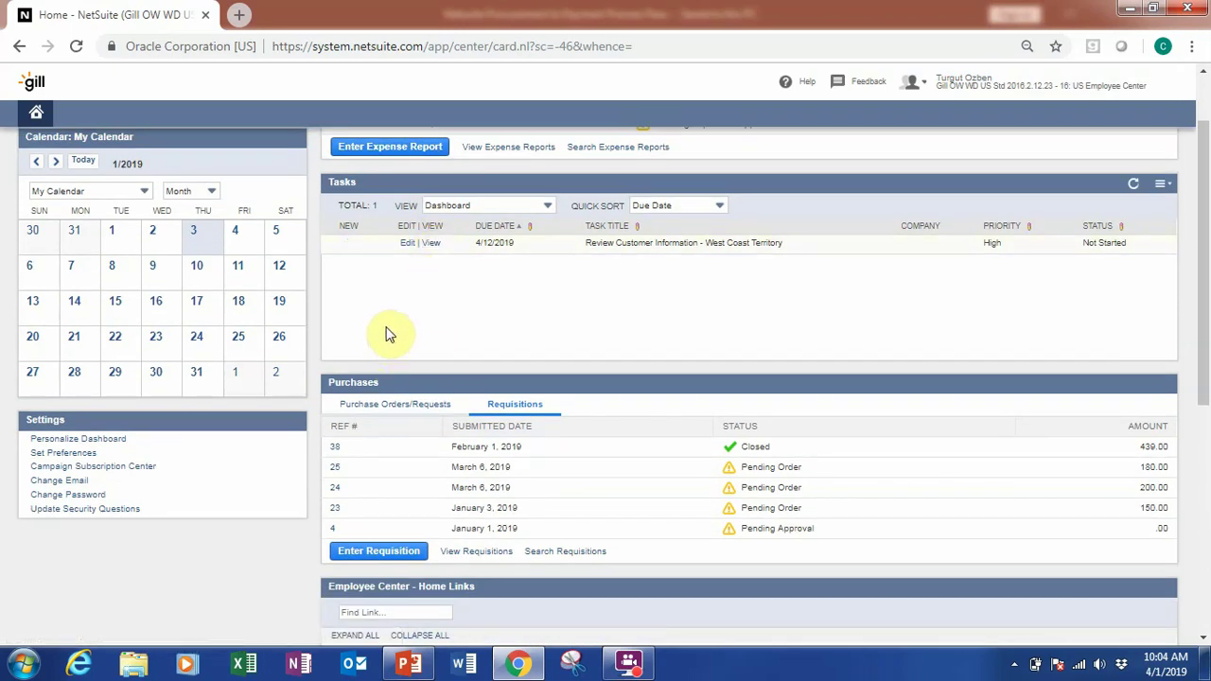
{"action": "scroll", "coordinate": [388, 333], "scroll_direction": "up", "scroll_amount": 1}
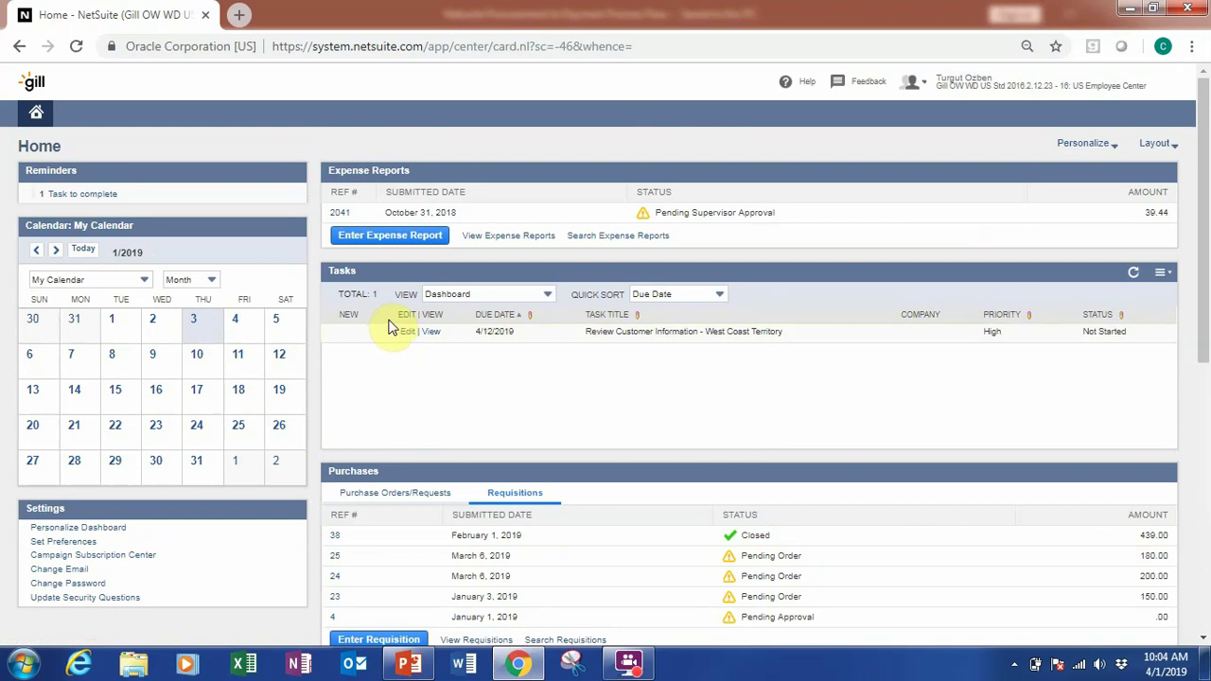
{"action": "scroll", "coordinate": [391, 331], "scroll_direction": "down", "scroll_amount": 1}
{"action": "left_click", "coordinate": [504, 413]}
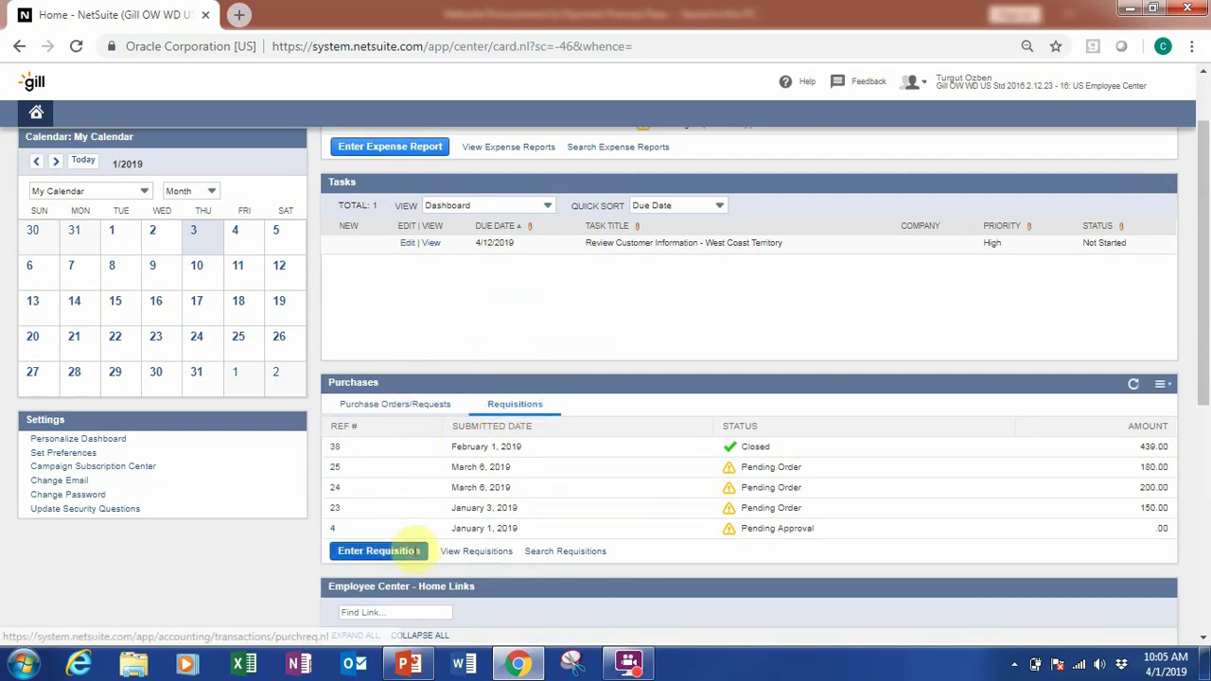
{"action": "left_click", "coordinate": [408, 551]}
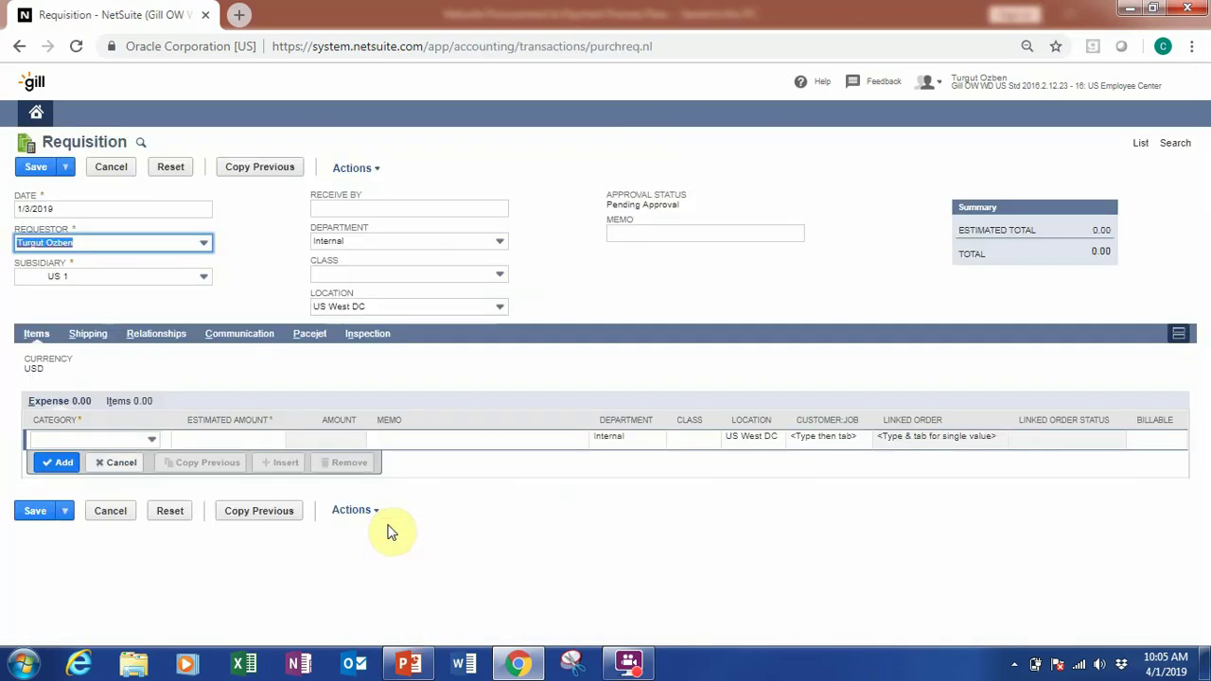
Add the item TECHNOLOGY : General Electronics : Tablets : iPad as an item line and save the requisition.
{"action": "mouse_move", "coordinate": [379, 515]}
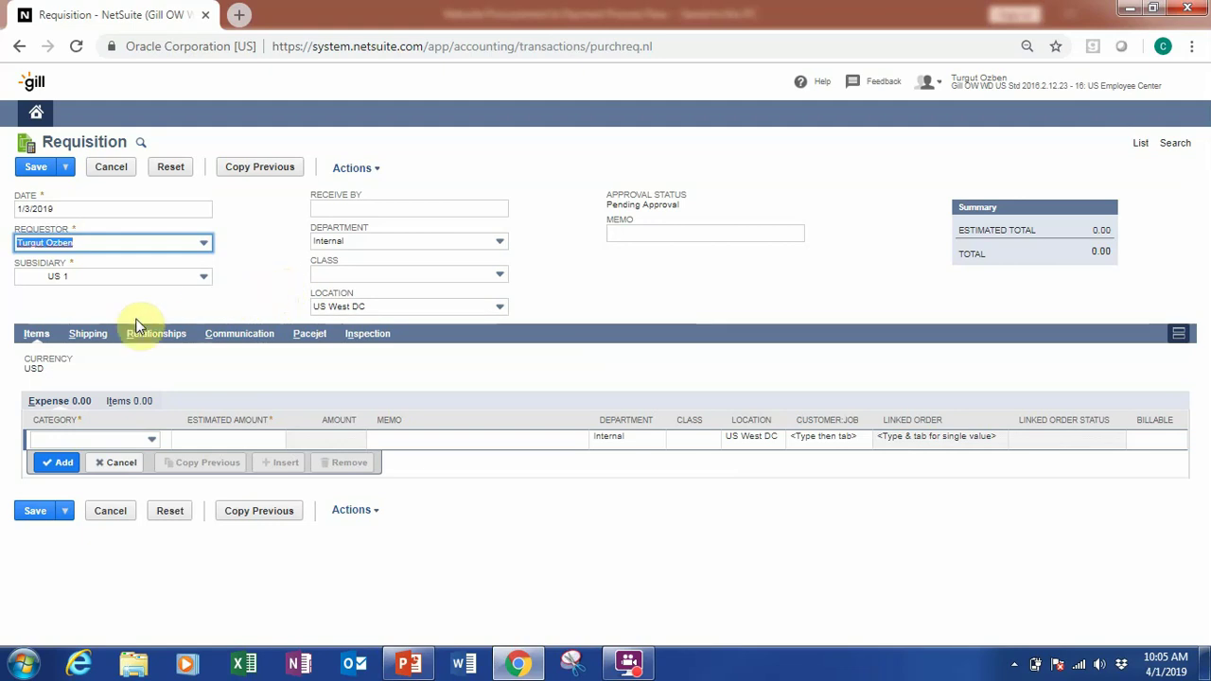
{"action": "left_click", "coordinate": [132, 405]}
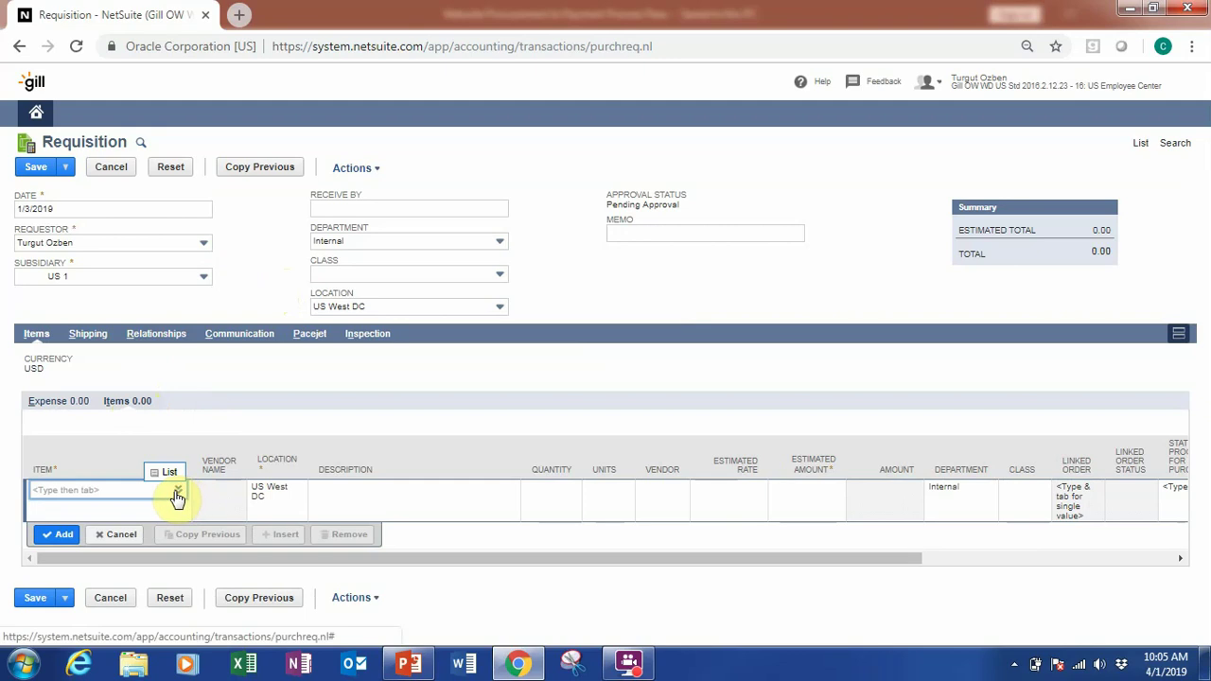
{"action": "left_click", "coordinate": [136, 488]}
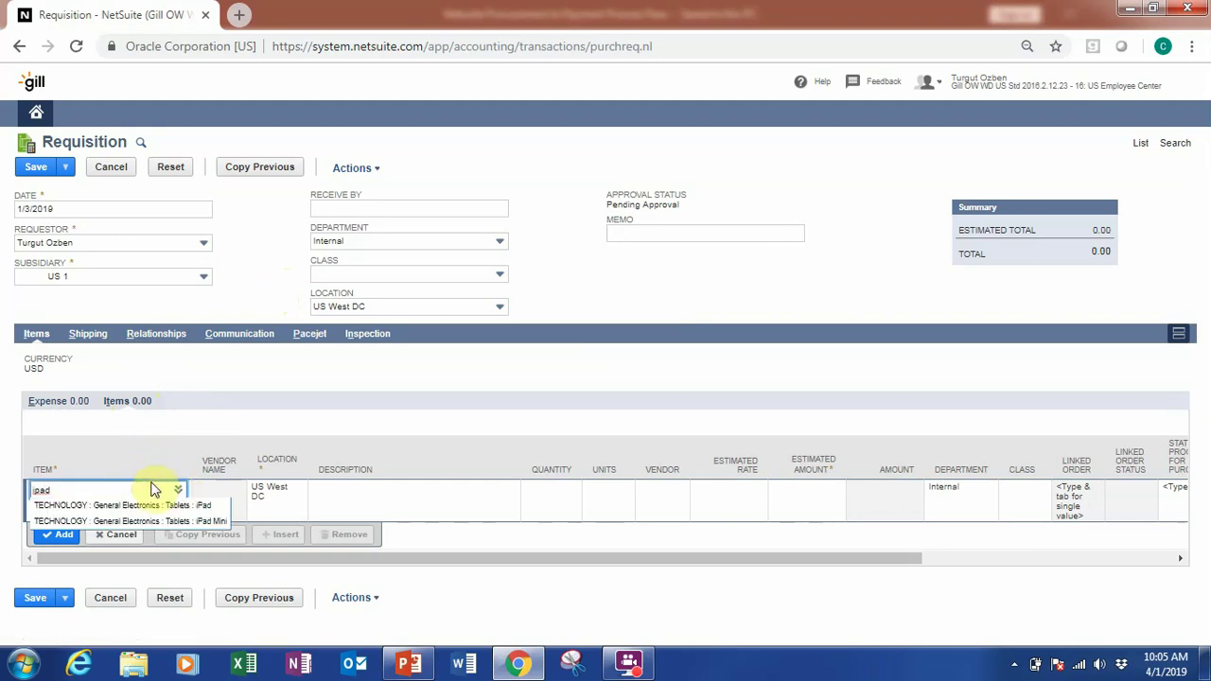
{"action": "left_click", "coordinate": [167, 506]}
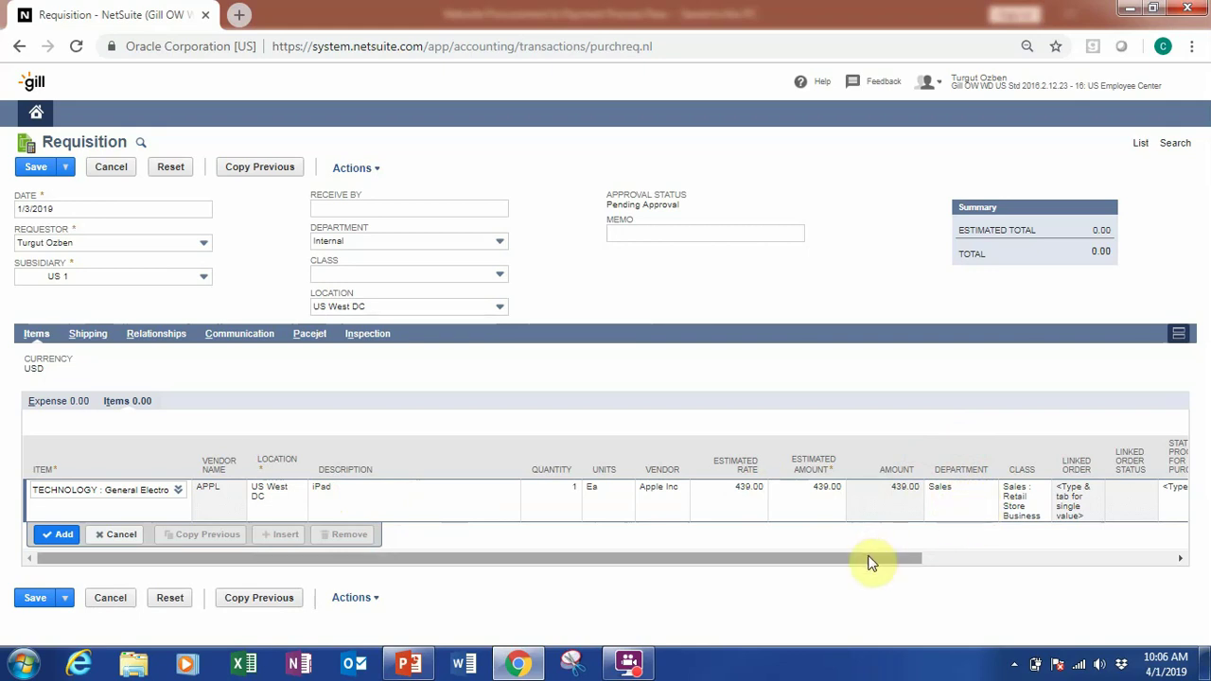
{"action": "left_click_drag", "start_coordinate": [871, 563], "coordinate": [721, 552]}
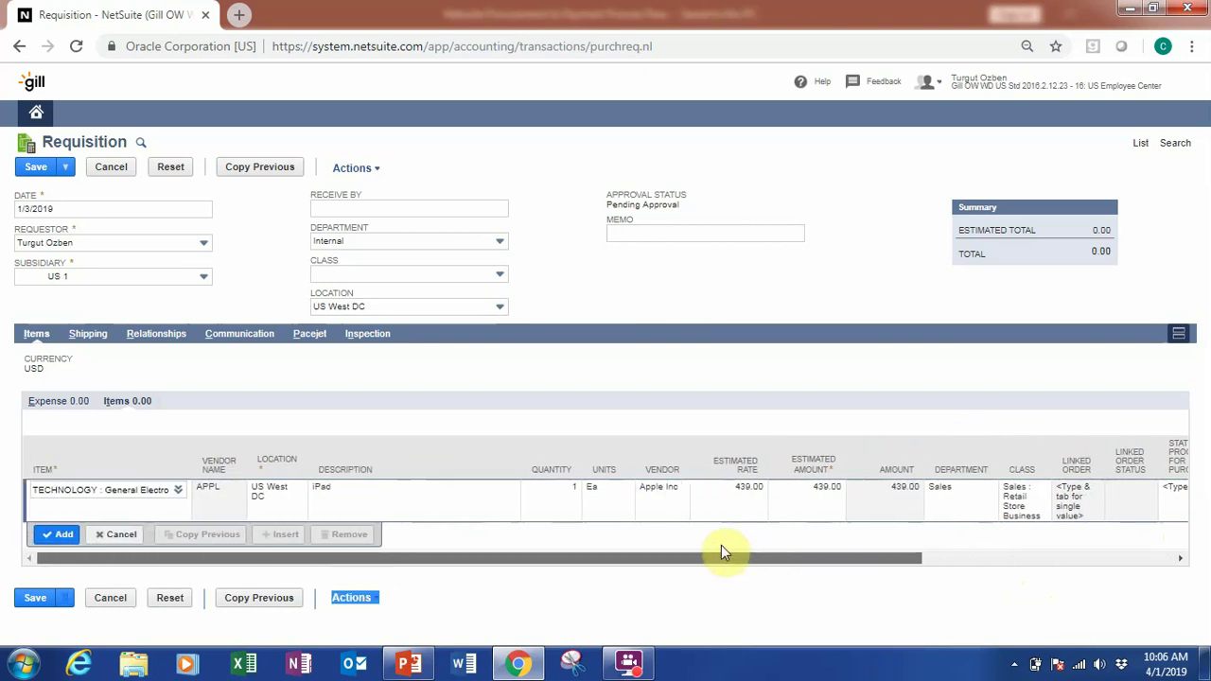
{"action": "left_click", "coordinate": [59, 534]}
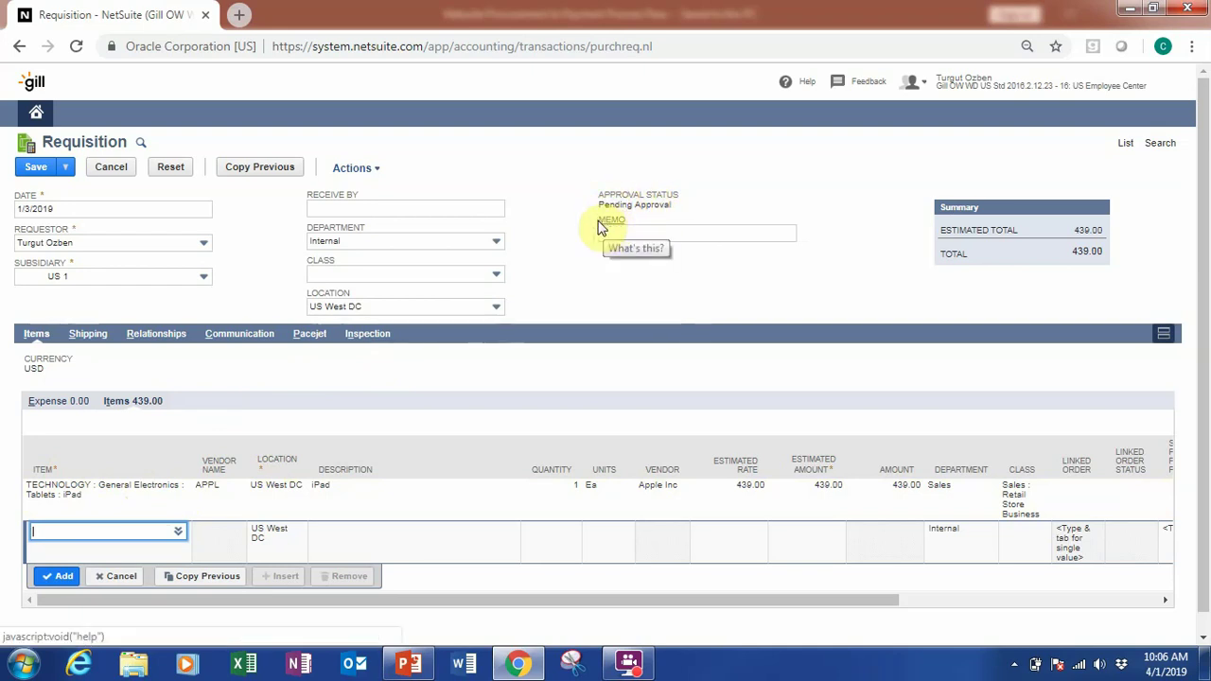
{"action": "left_click", "coordinate": [36, 169]}
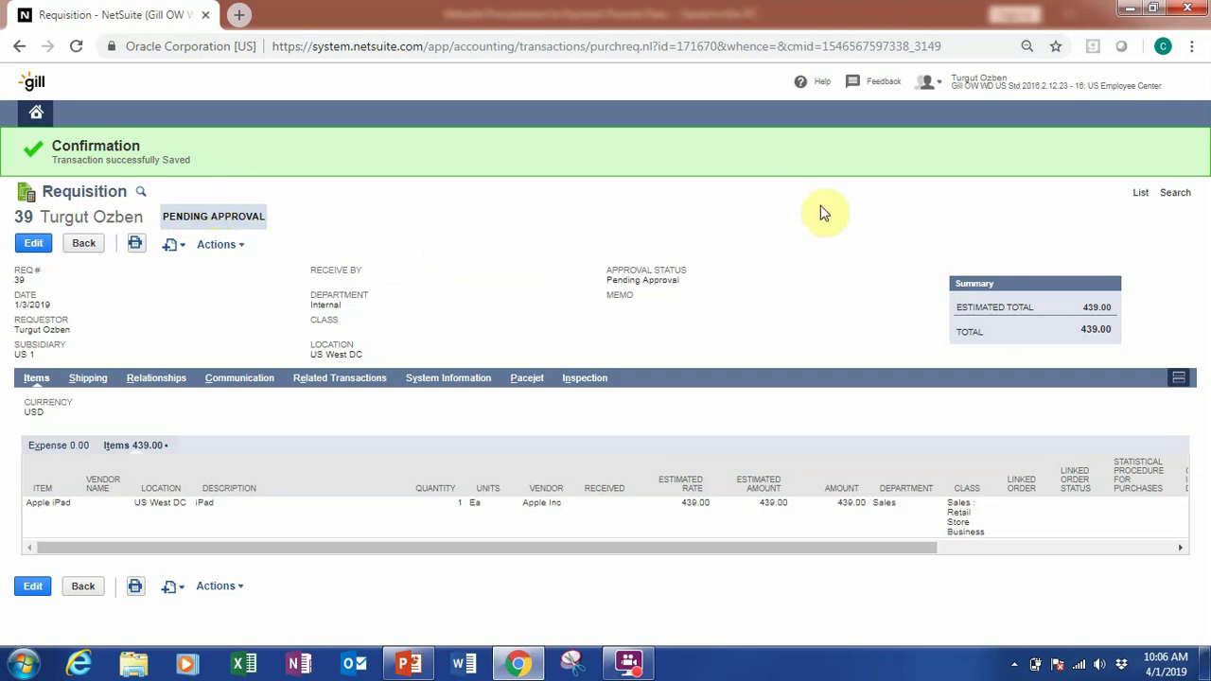
Switch to the role Gill OW WD US Std 2016.2.12.23 - 05: US Purchasing/Inventory Manager.
{"action": "mouse_move", "coordinate": [1001, 89]}
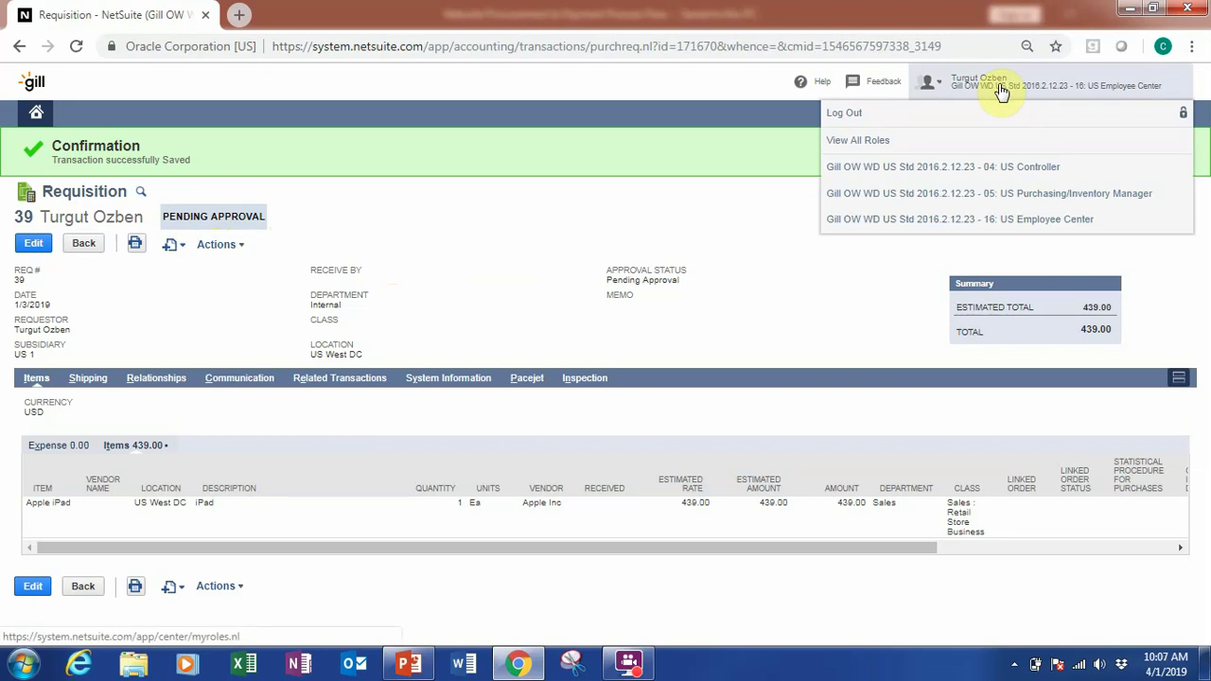
{"action": "left_click", "coordinate": [1011, 202]}
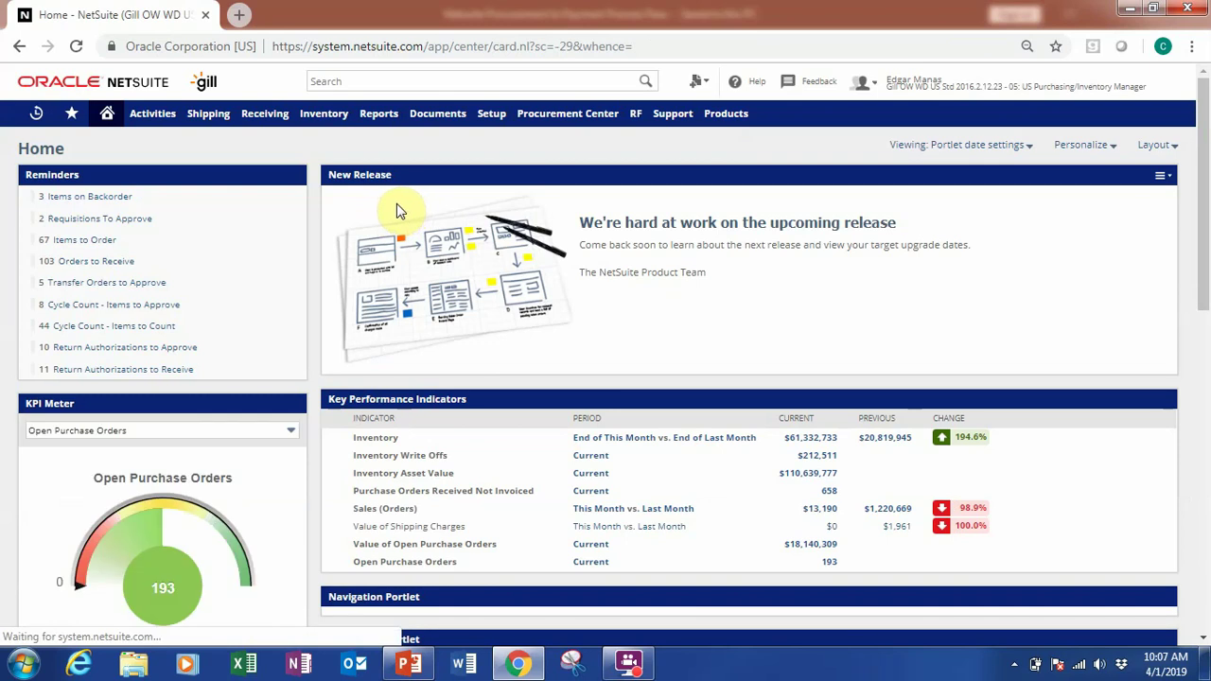
Examine the reminders, key performance indicators and navigation portlets on the purchasing manager's home dashboard.
{"action": "scroll", "coordinate": [475, 199], "scroll_direction": "down", "scroll_amount": 1}
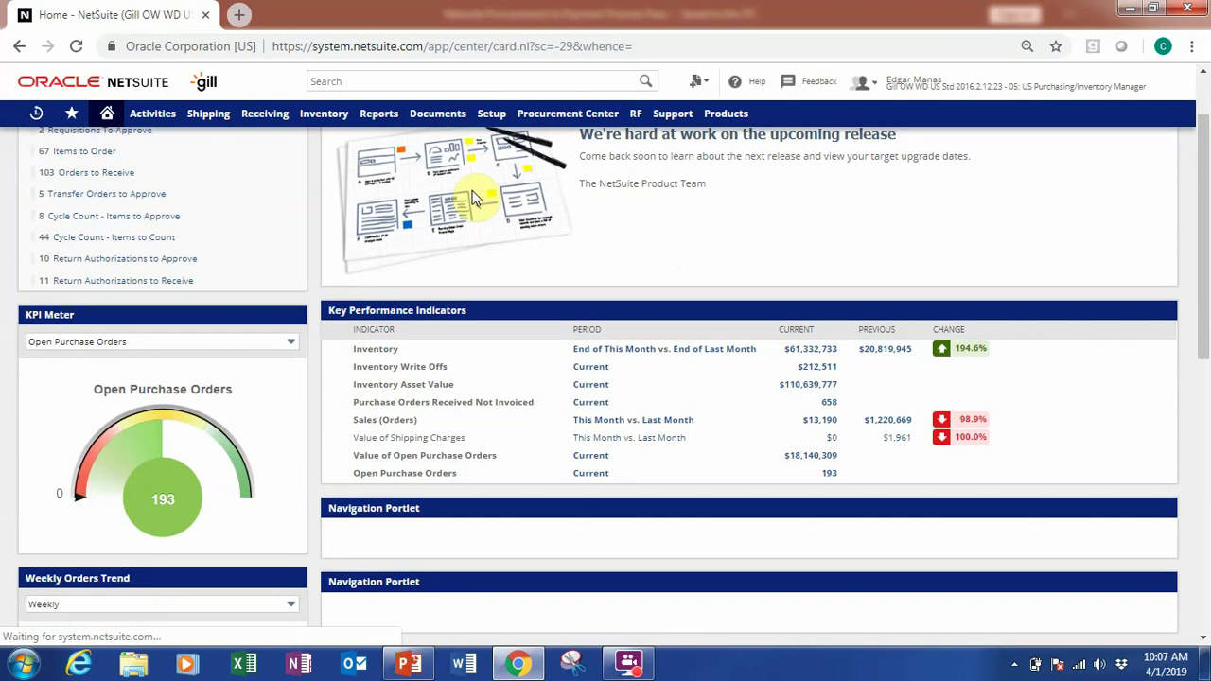
{"action": "scroll", "coordinate": [473, 322], "scroll_direction": "up", "scroll_amount": 1}
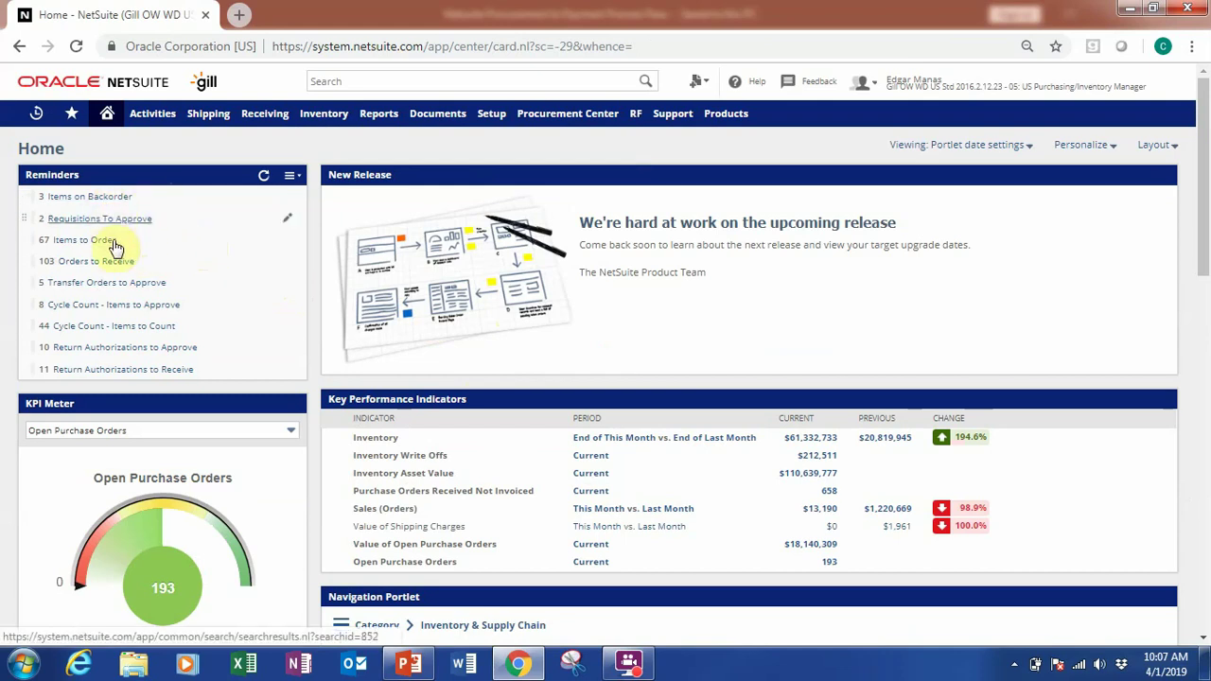
{"action": "scroll", "coordinate": [302, 346], "scroll_direction": "down", "scroll_amount": 1}
{"action": "scroll", "coordinate": [396, 319], "scroll_direction": "down", "scroll_amount": 1}
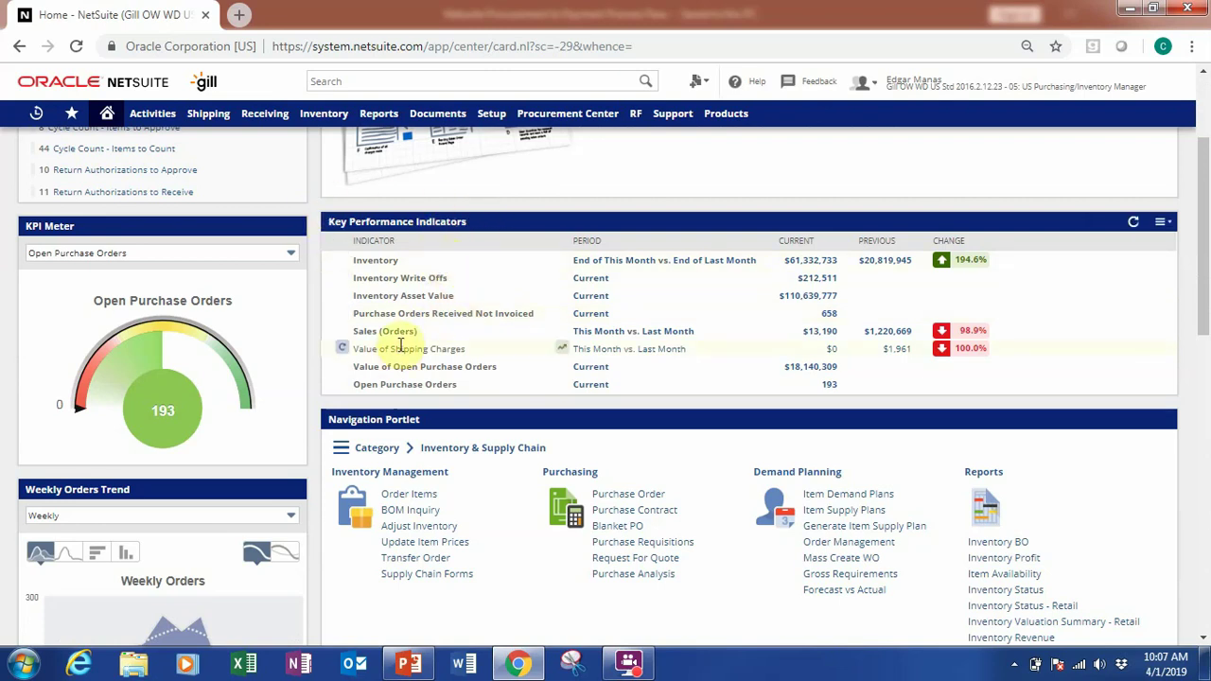
{"action": "scroll", "coordinate": [587, 378], "scroll_direction": "down", "scroll_amount": 1}
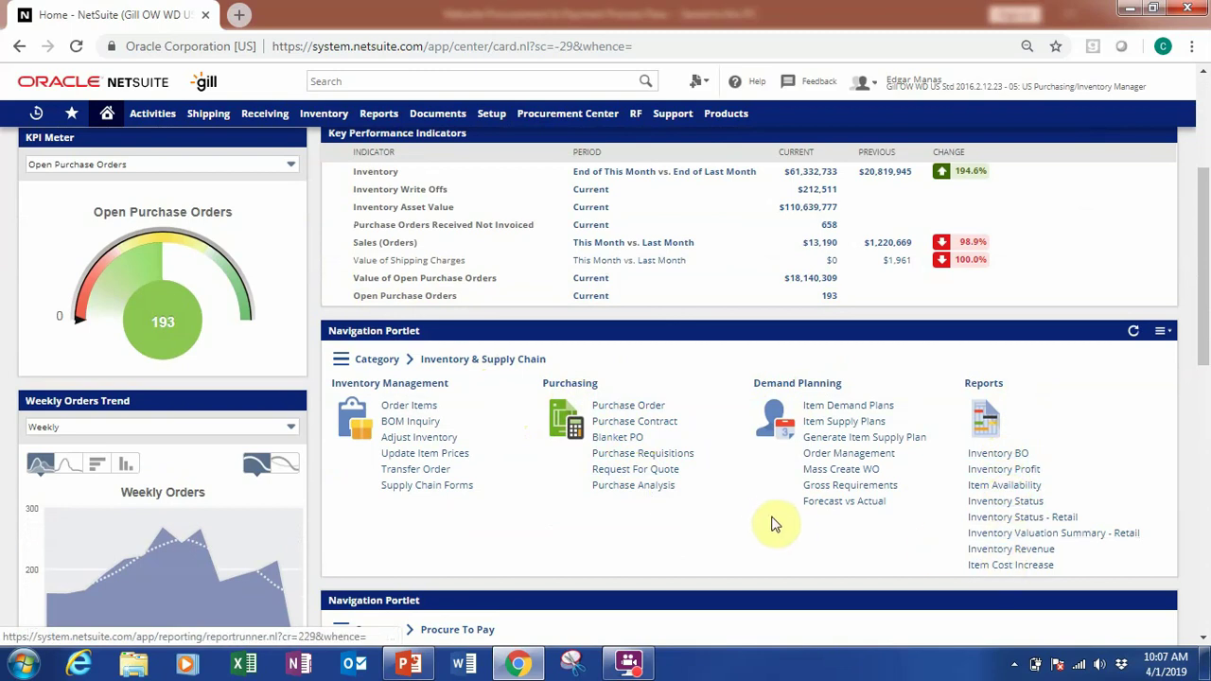
{"action": "scroll", "coordinate": [756, 499], "scroll_direction": "up", "scroll_amount": 2}
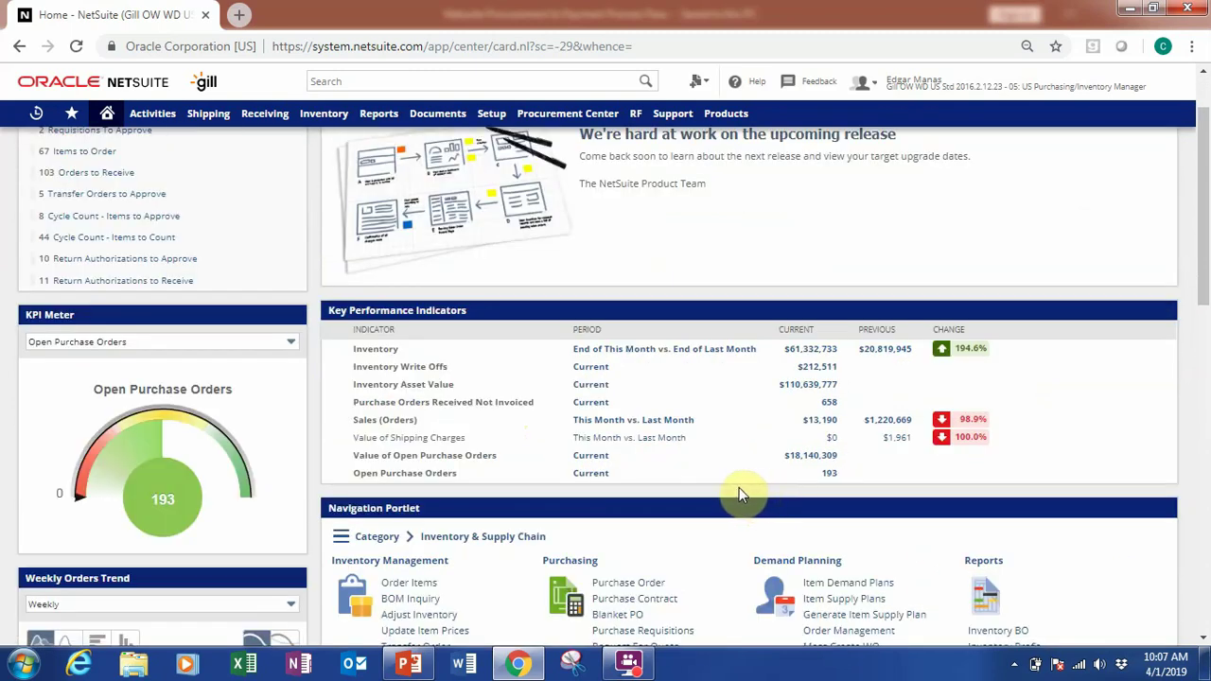
{"action": "scroll", "coordinate": [737, 487], "scroll_direction": "up", "scroll_amount": 1}
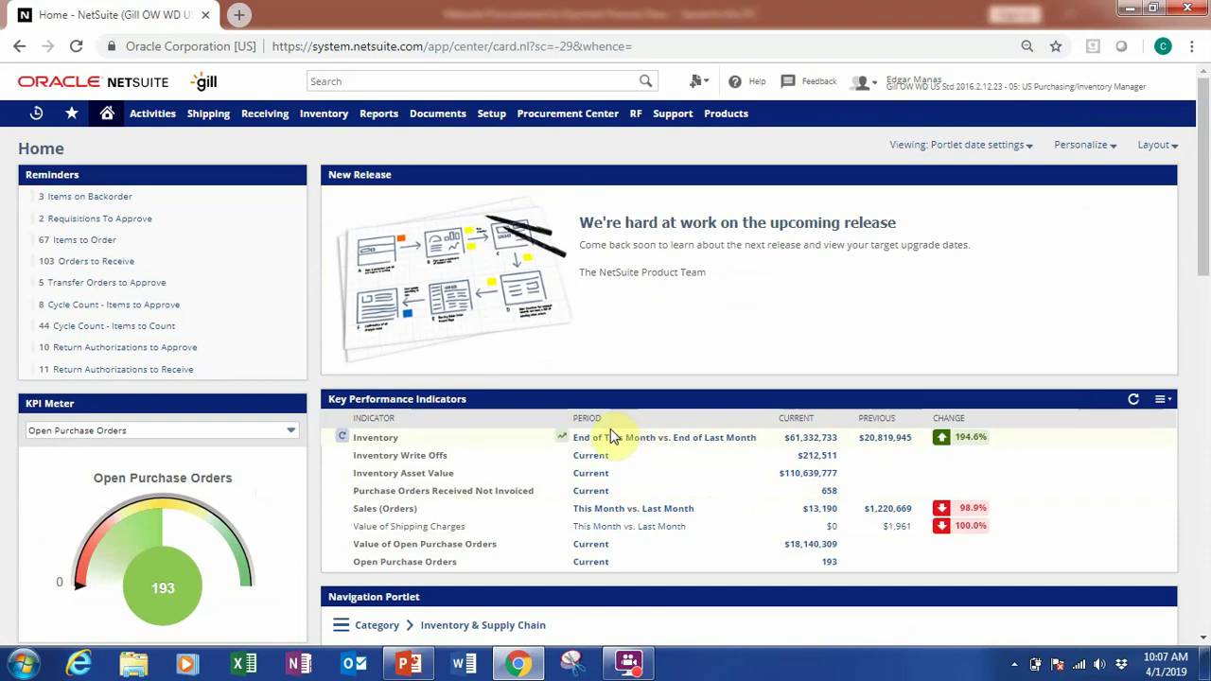
Open the 1/3/2019 requisition for 439.00 for viewing from the Requisitions To Approve reminder.
{"action": "left_click", "coordinate": [76, 224]}
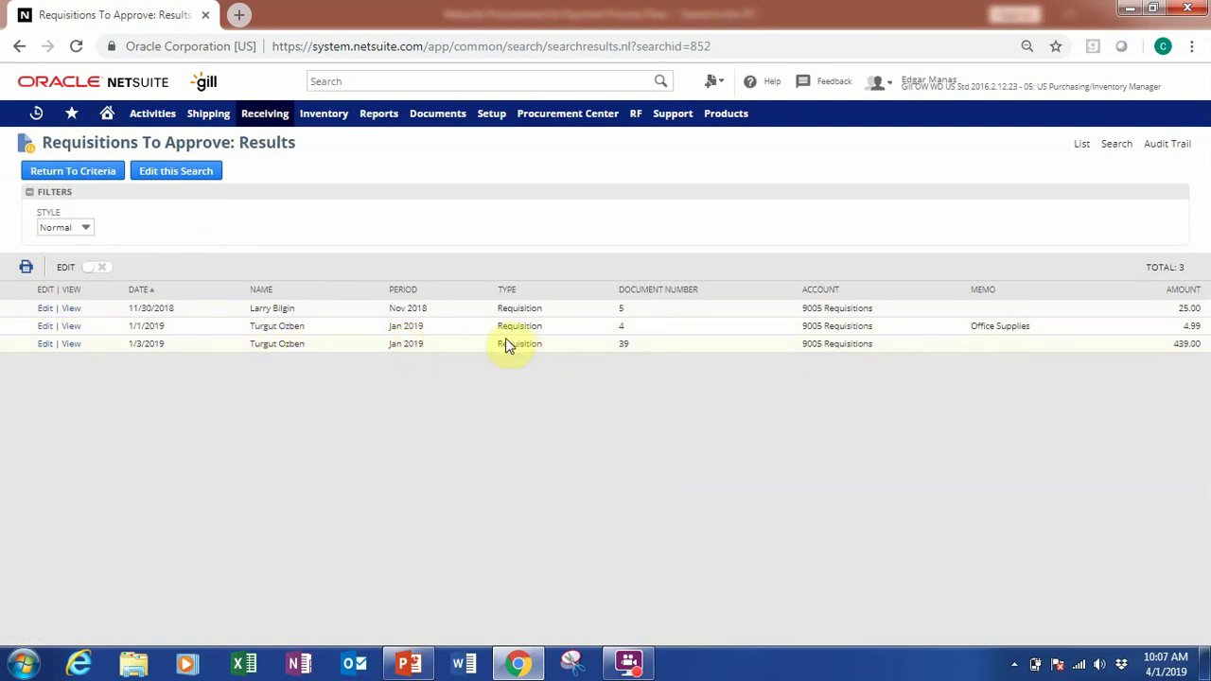
{"action": "left_click", "coordinate": [71, 343]}
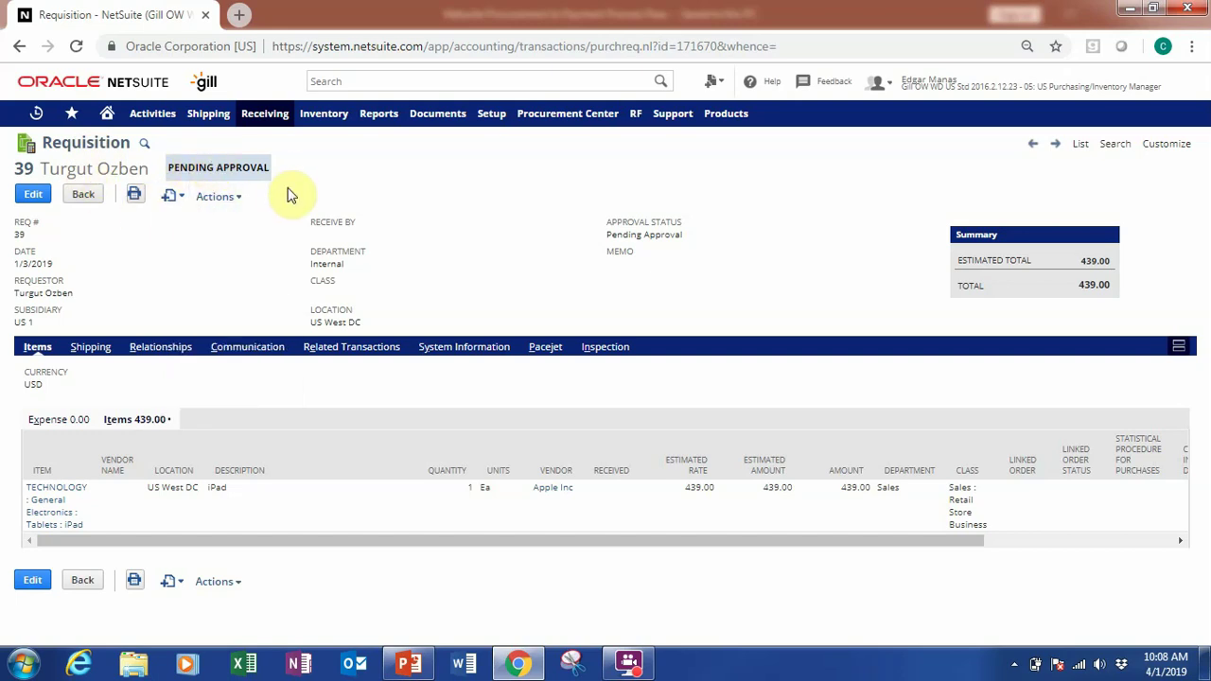
{"action": "mouse_move", "coordinate": [215, 199]}
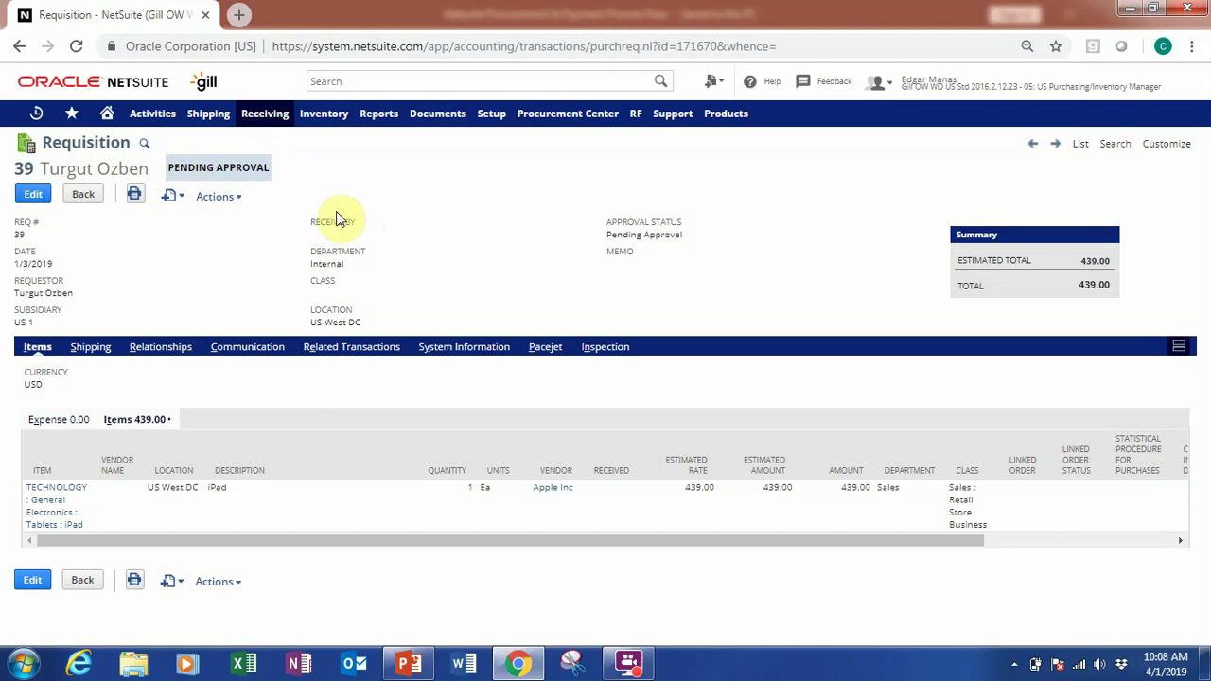
Edit the iPad requisition, set its approval status to Approved and save it.
{"action": "left_click", "coordinate": [34, 197]}
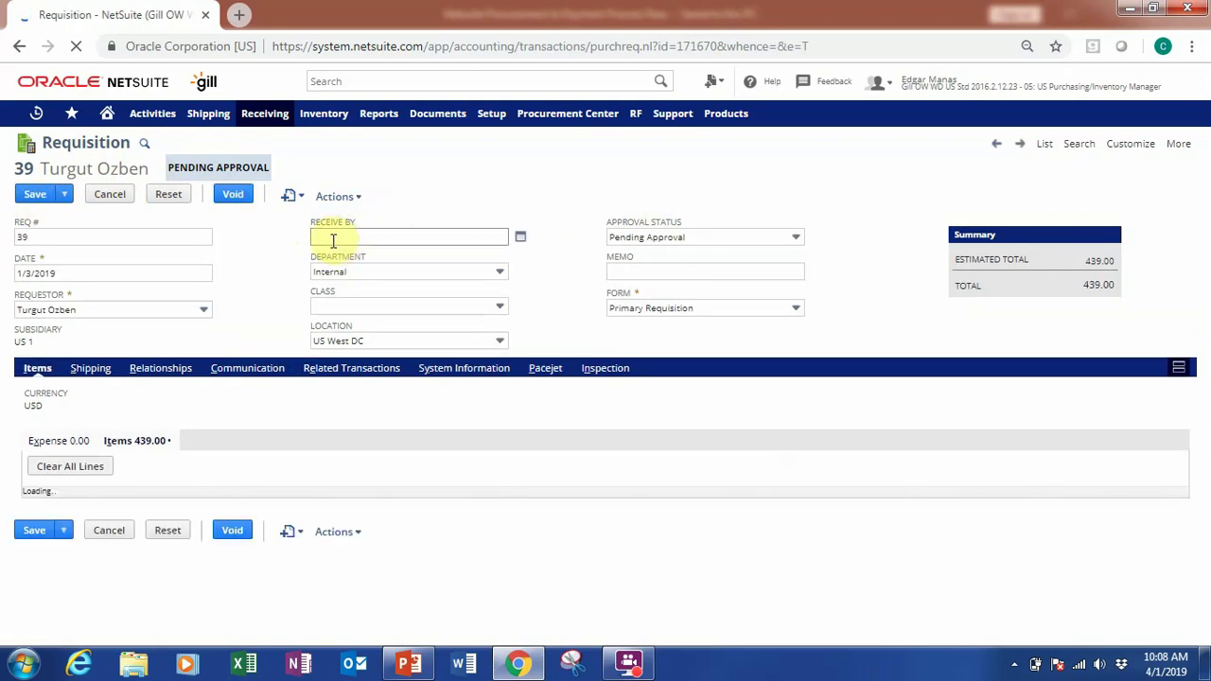
{"action": "left_click", "coordinate": [789, 244]}
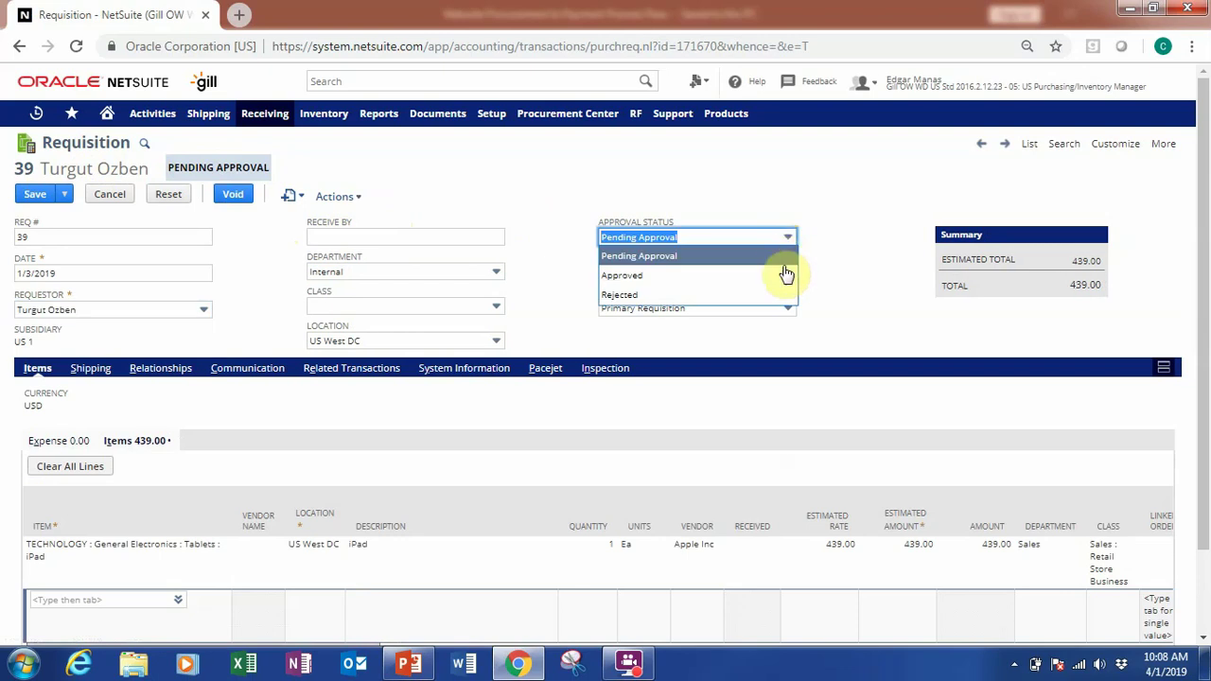
{"action": "left_click", "coordinate": [778, 275]}
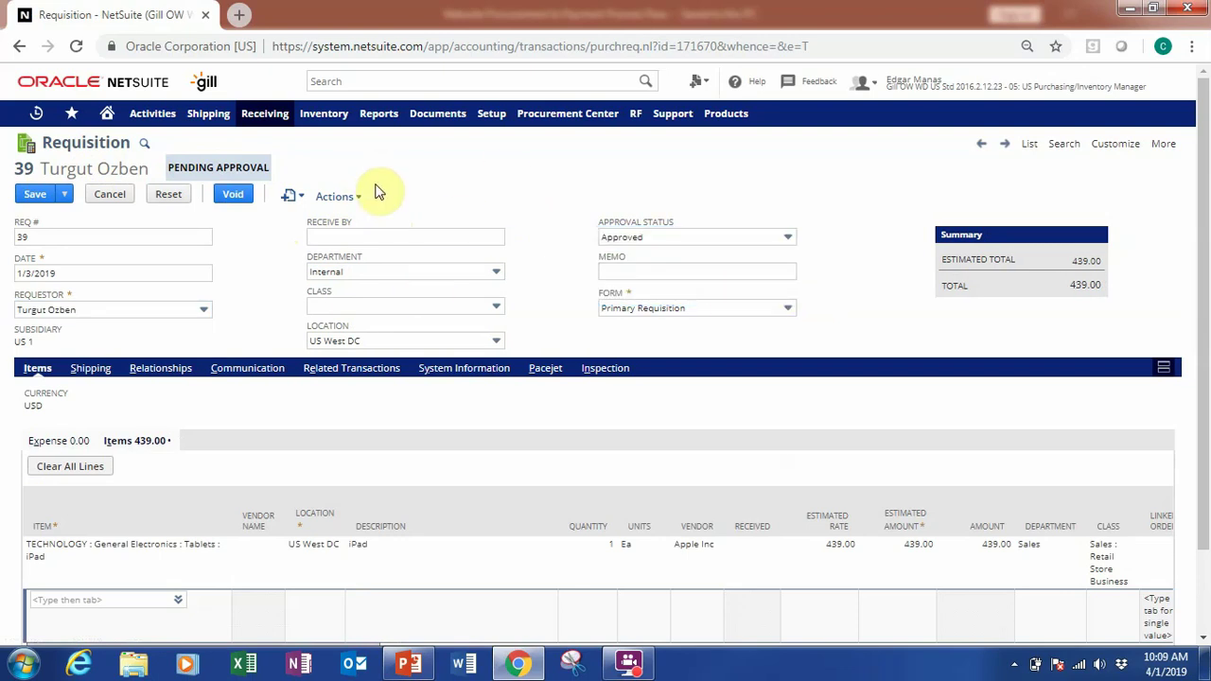
{"action": "scroll", "coordinate": [514, 215], "scroll_direction": "down", "scroll_amount": 1}
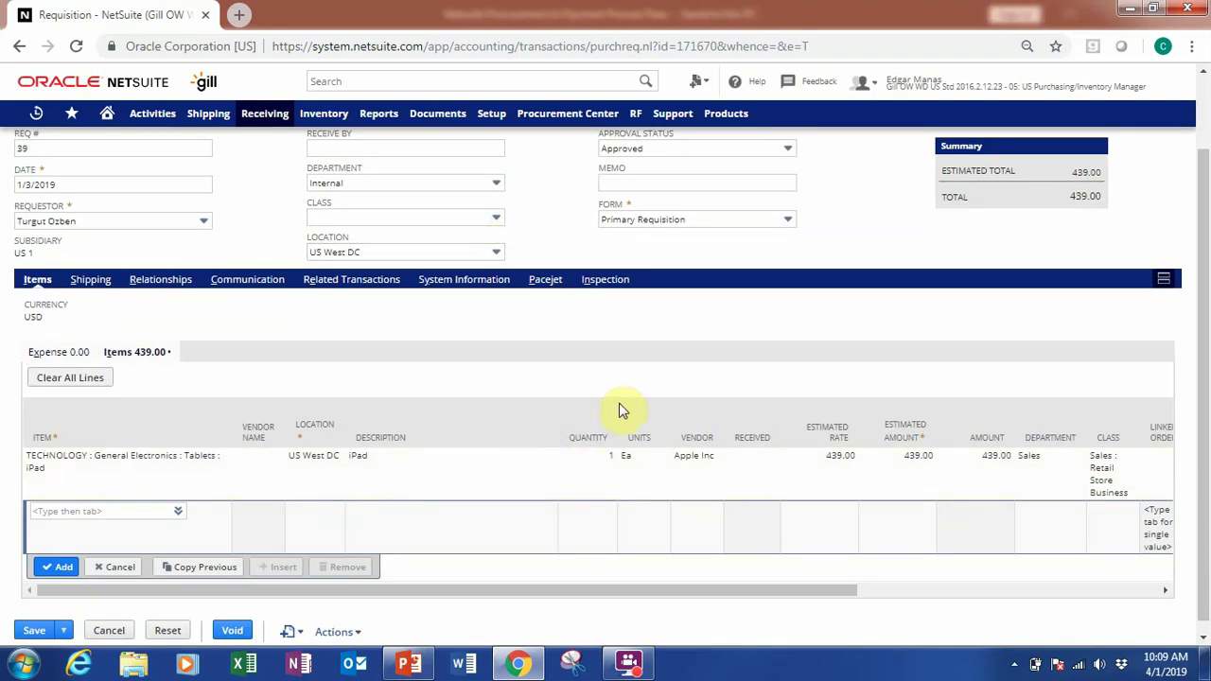
{"action": "scroll", "coordinate": [960, 471], "scroll_direction": "up", "scroll_amount": 1}
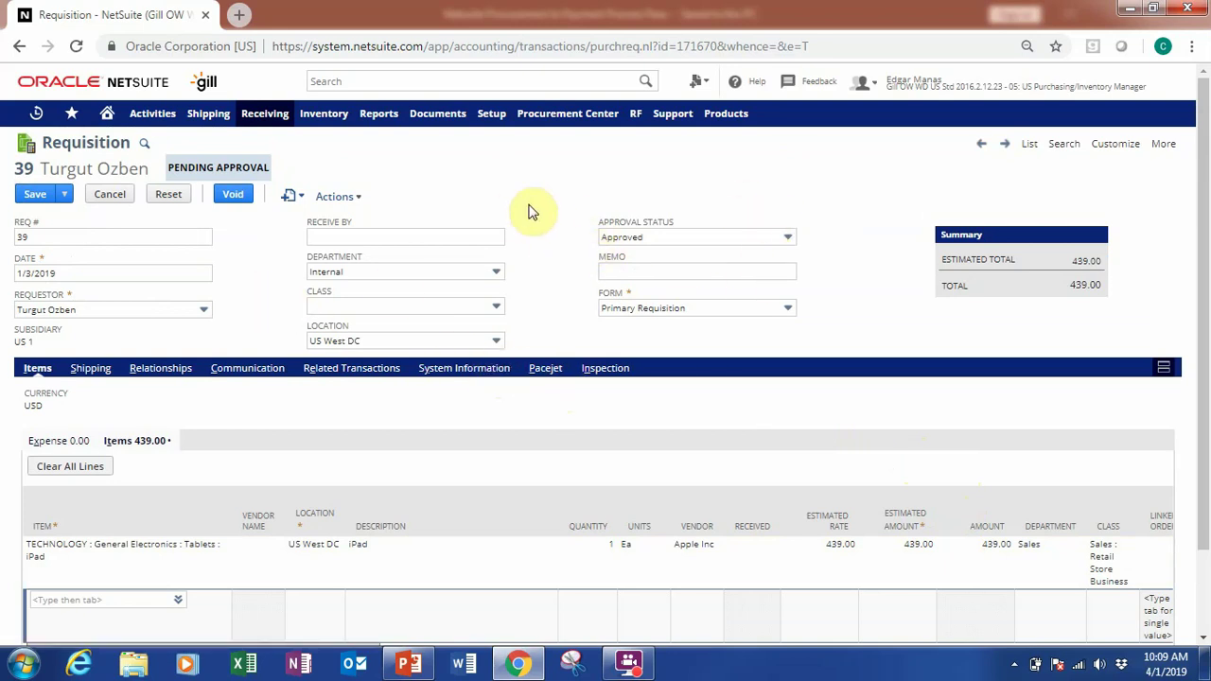
{"action": "mouse_move", "coordinate": [39, 196]}
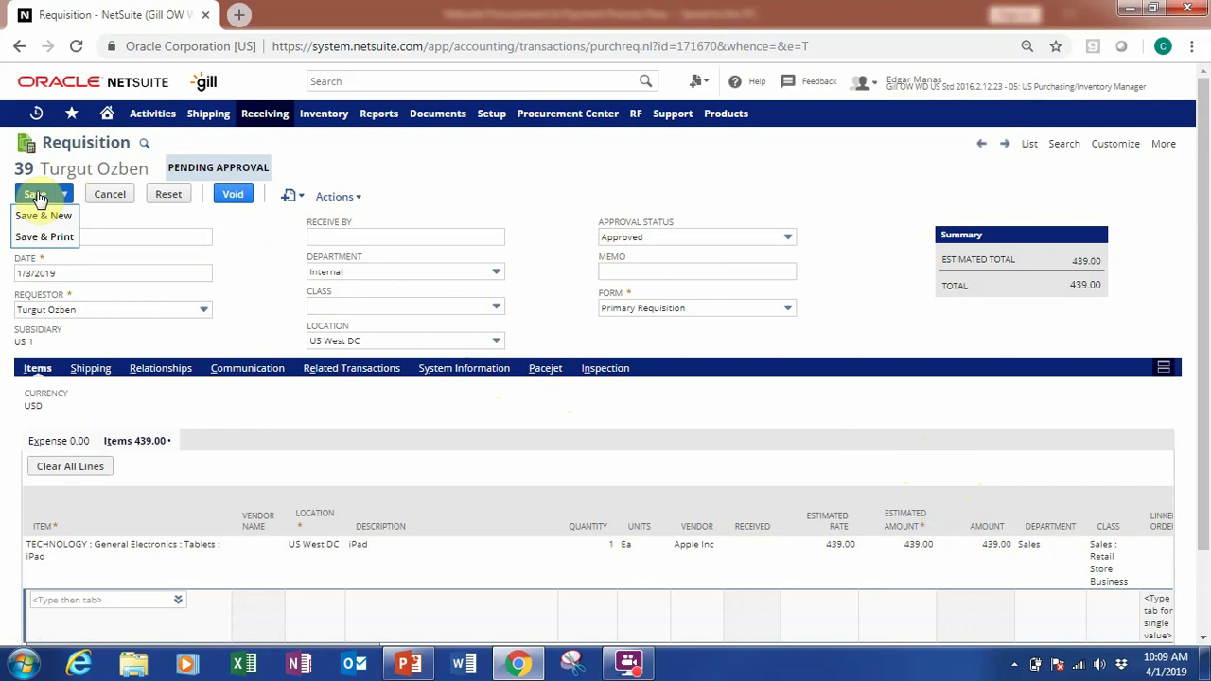
{"action": "left_click", "coordinate": [35, 194]}
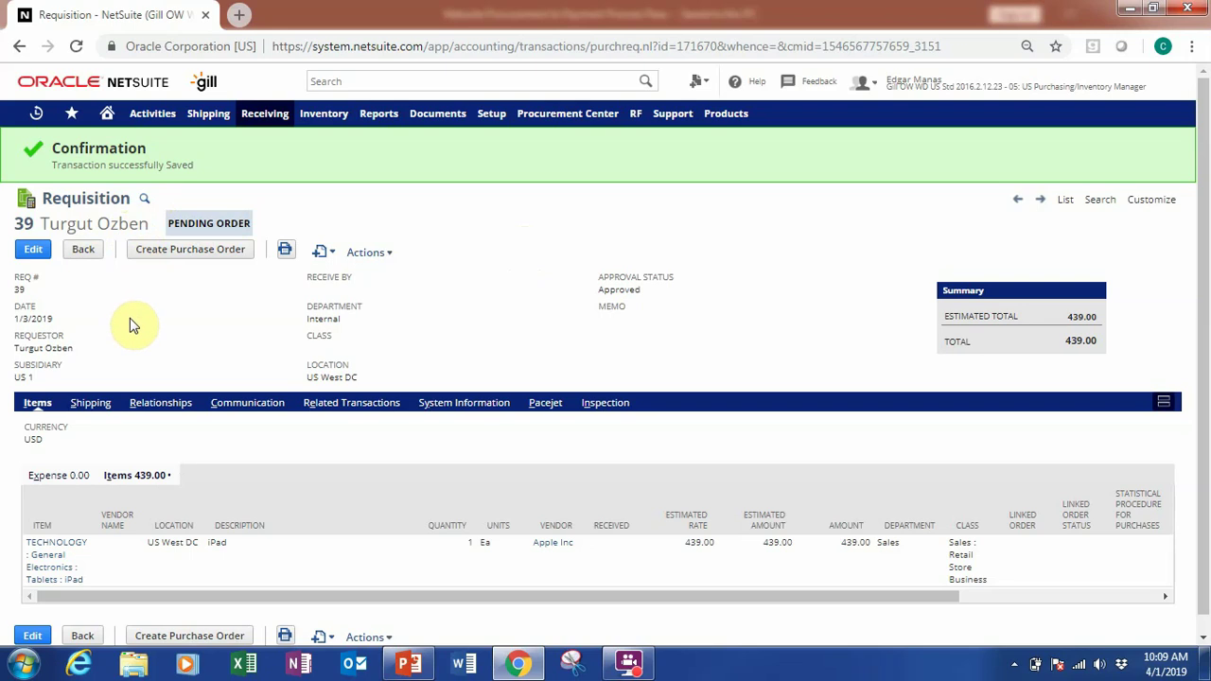
Create a purchase order from the approved requisition by selecting its iPad line from Apple Inc and submitting it.
{"action": "left_click", "coordinate": [176, 257]}
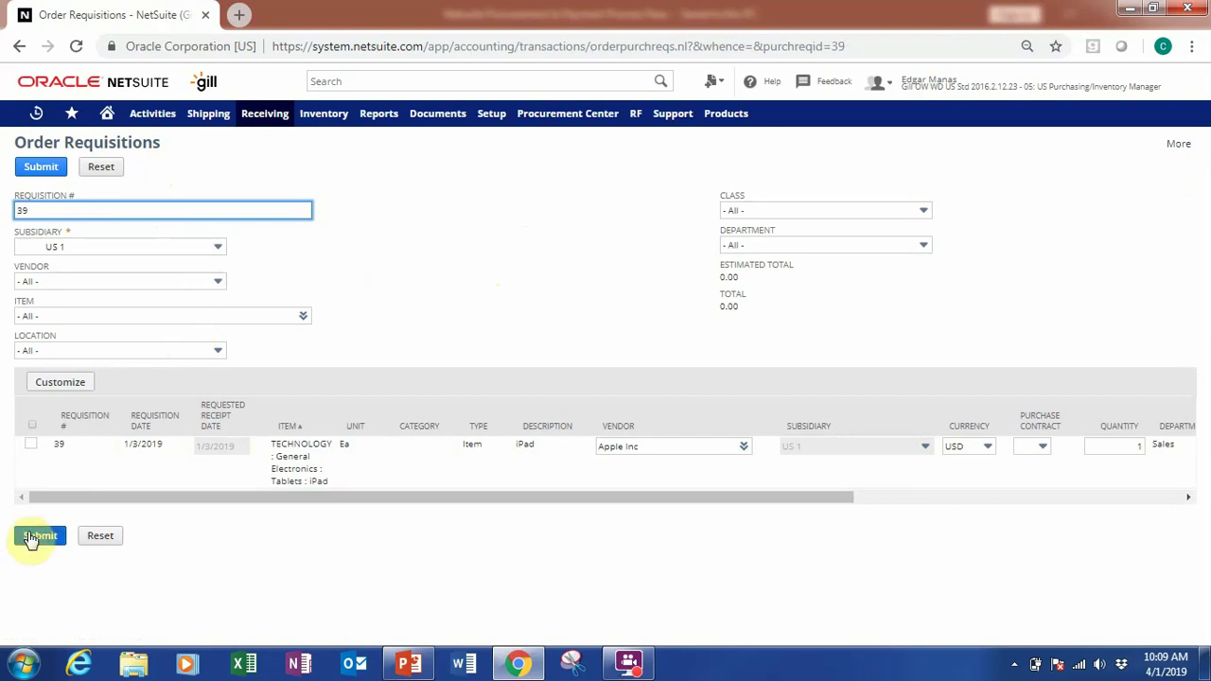
{"action": "left_click", "coordinate": [30, 444]}
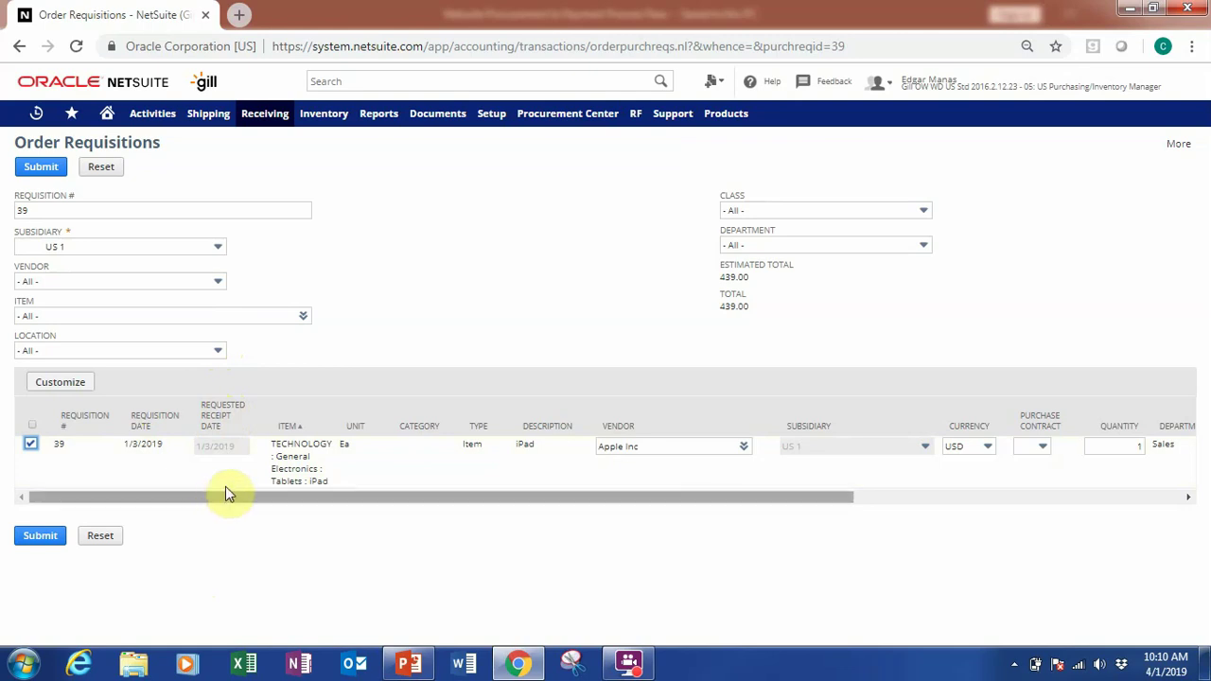
{"action": "left_click", "coordinate": [40, 537]}
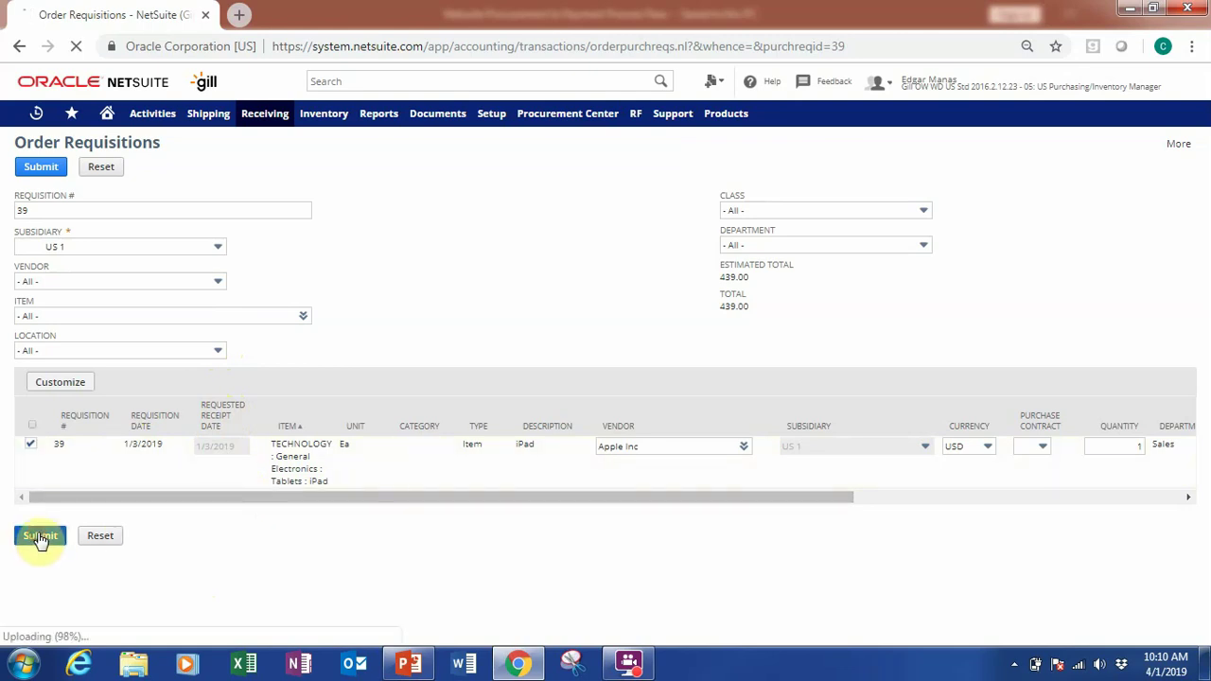
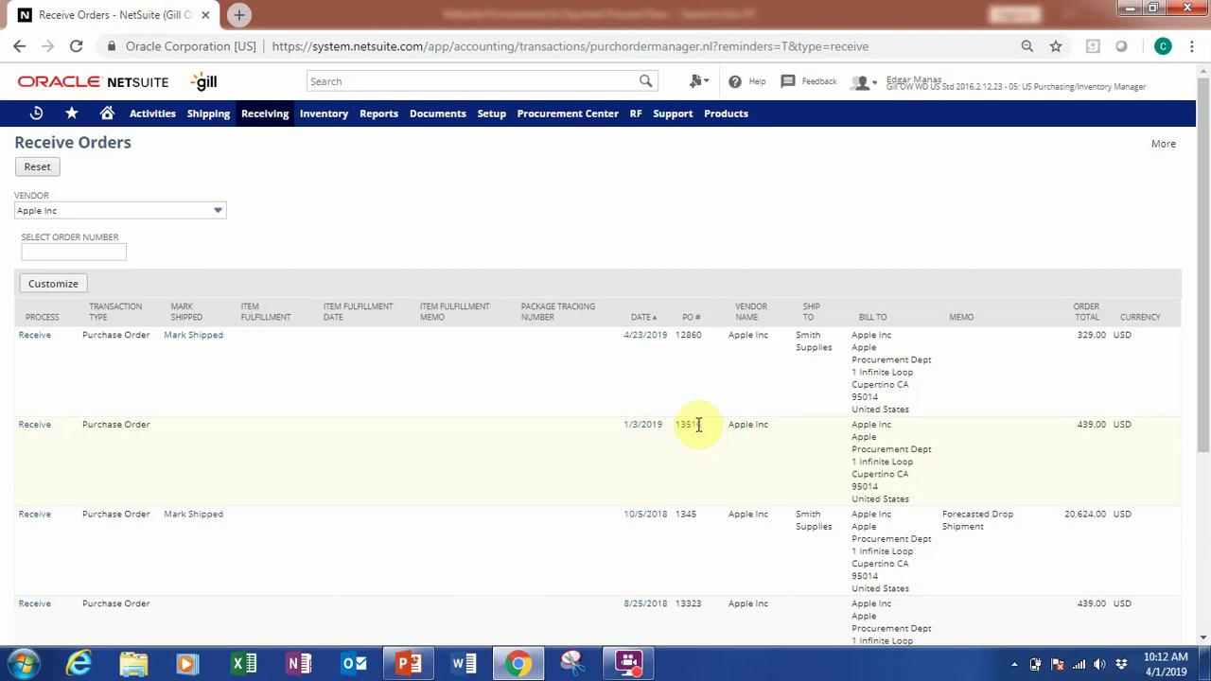
Receive the iPad on the 1/3/2019 Apple Inc purchase order for 439.00 using the Primary Item Receipt form and save the receipt.
{"action": "left_click", "coordinate": [36, 426]}
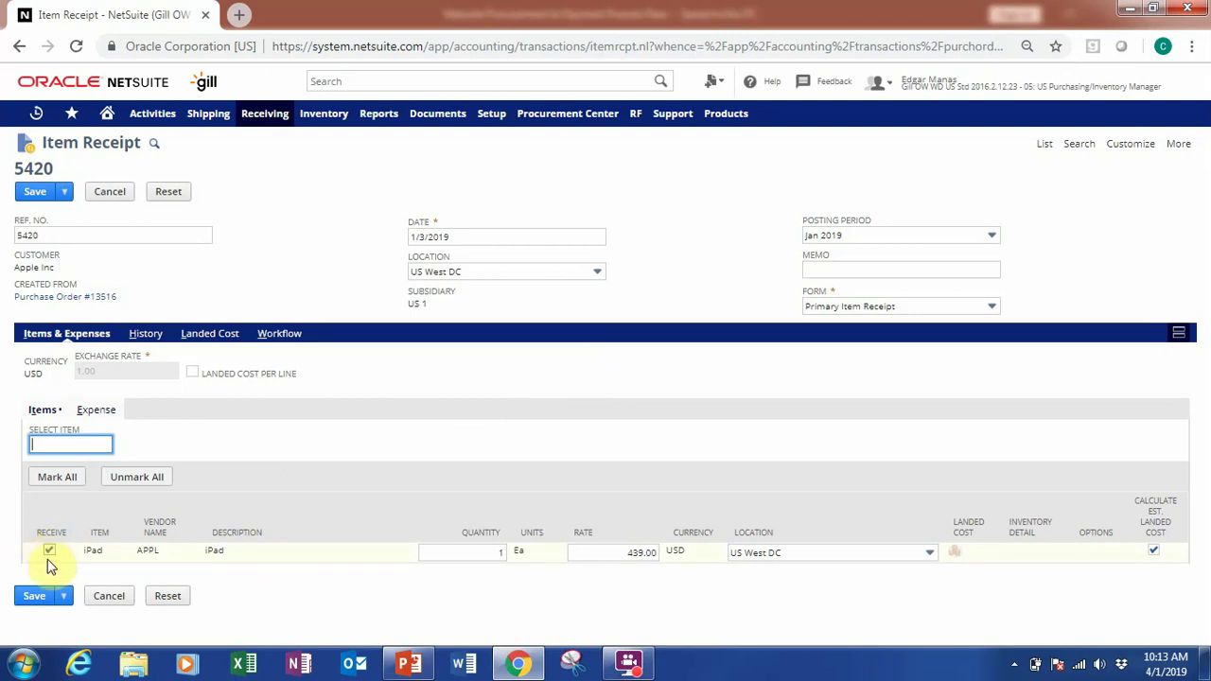
{"action": "left_click", "coordinate": [34, 590]}
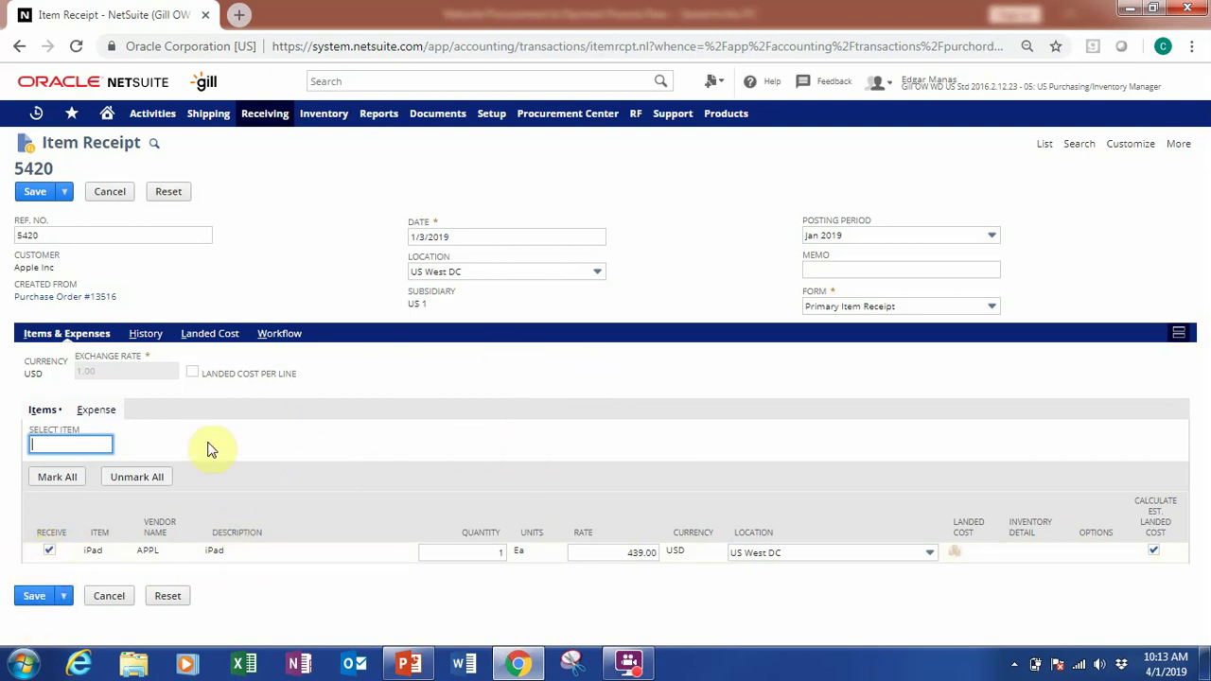
{"action": "left_click", "coordinate": [34, 597]}
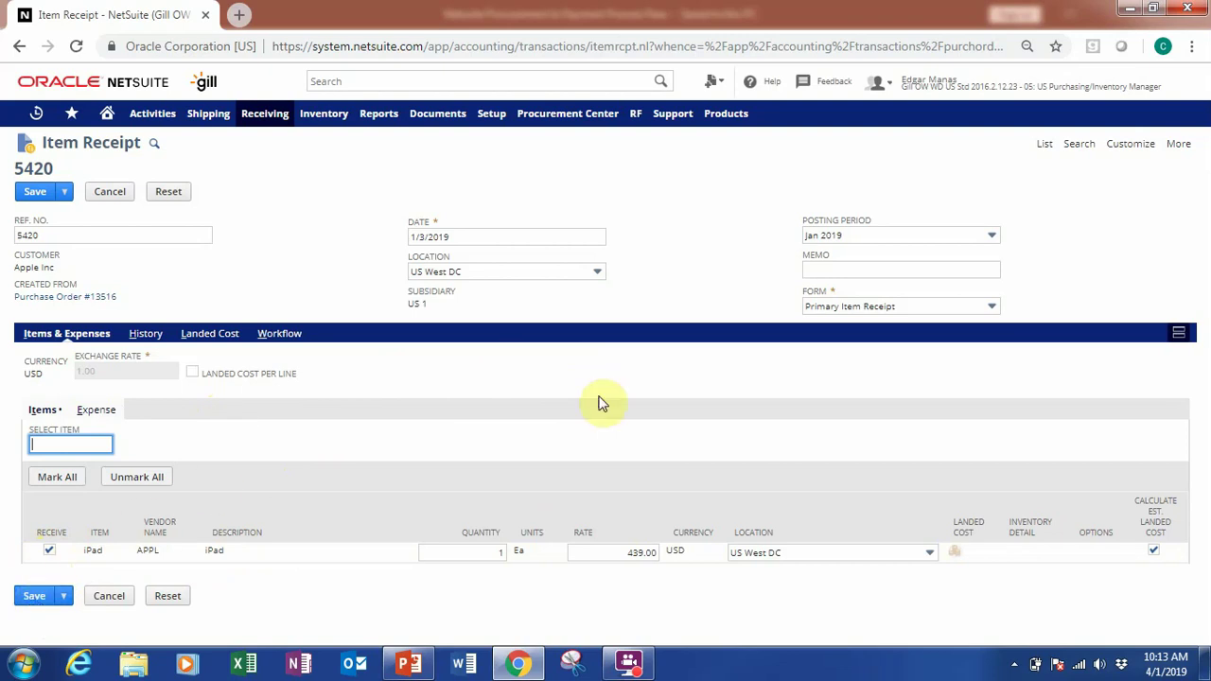
{"action": "left_click", "coordinate": [991, 314]}
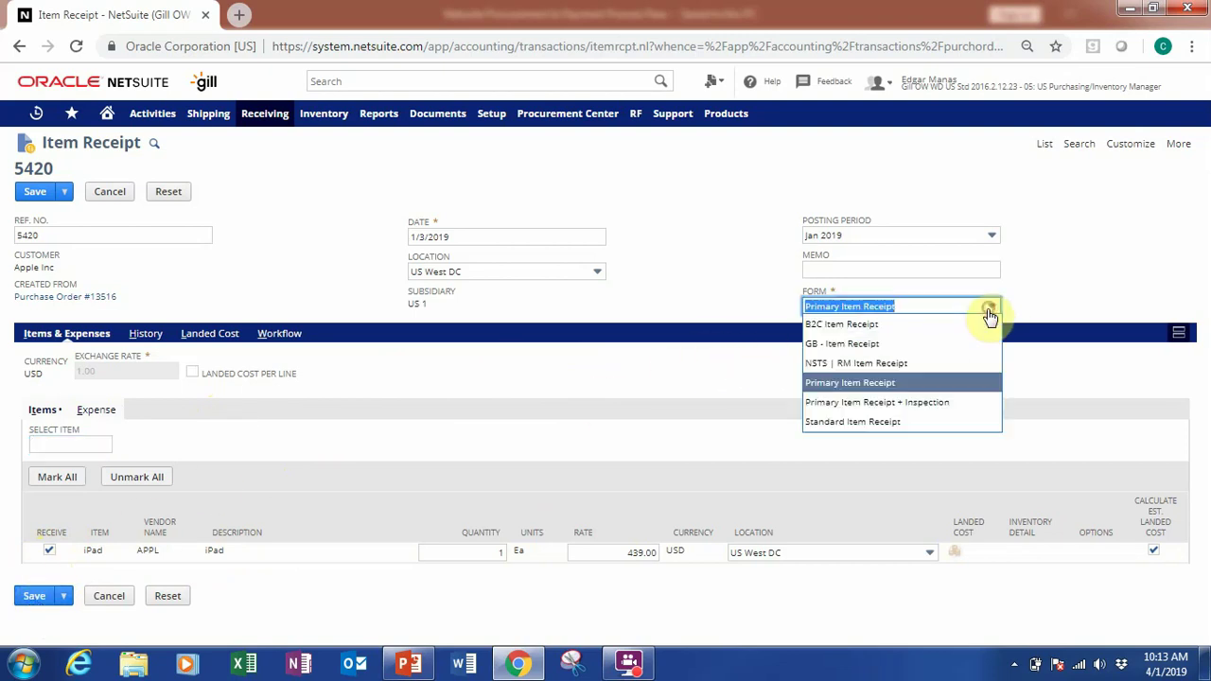
{"action": "left_click", "coordinate": [989, 315]}
{"action": "left_click", "coordinate": [988, 316]}
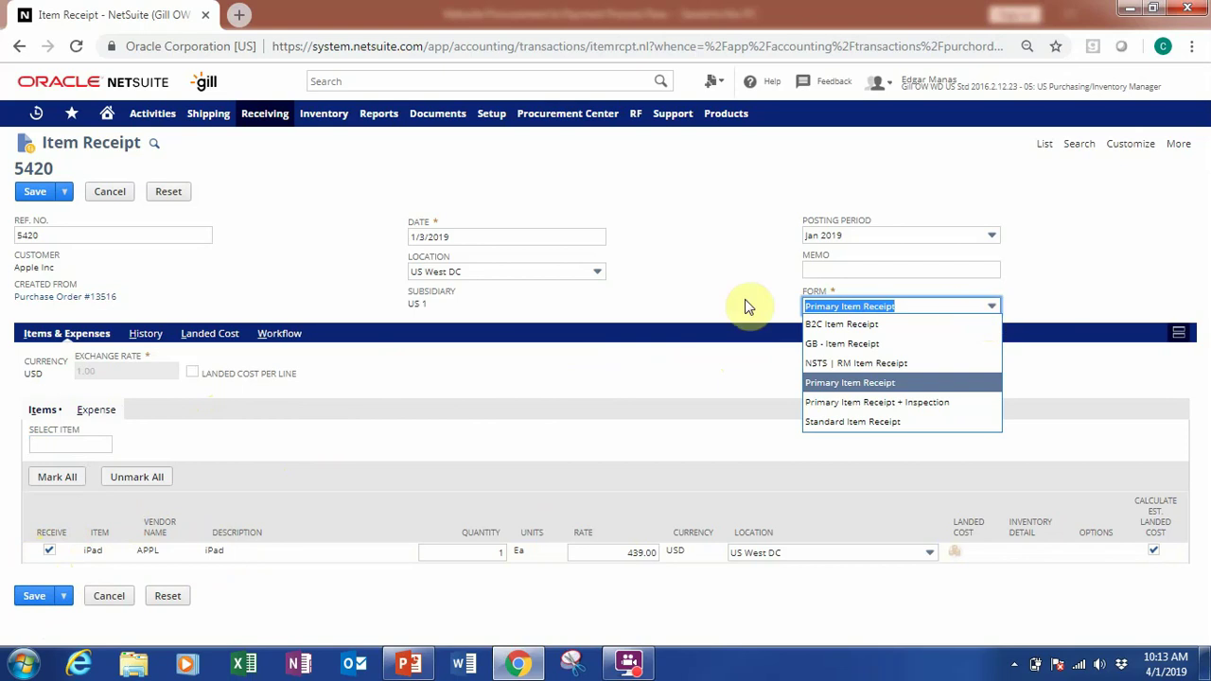
{"action": "left_click", "coordinate": [573, 362]}
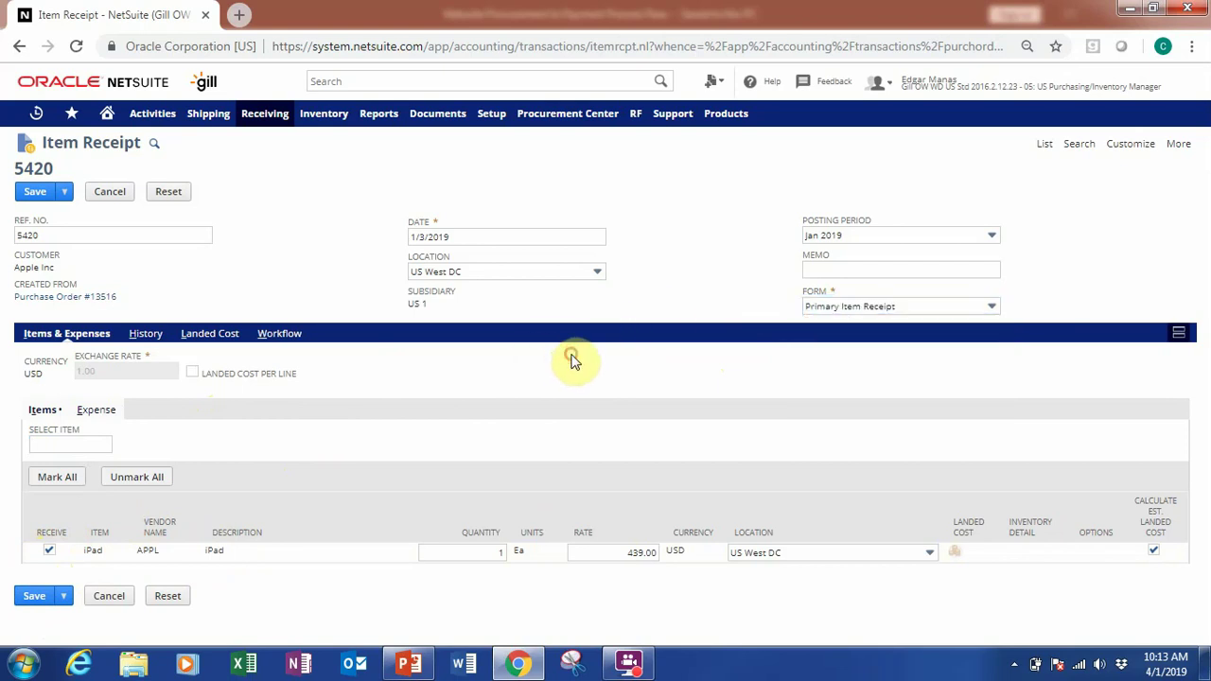
{"action": "left_click", "coordinate": [870, 309]}
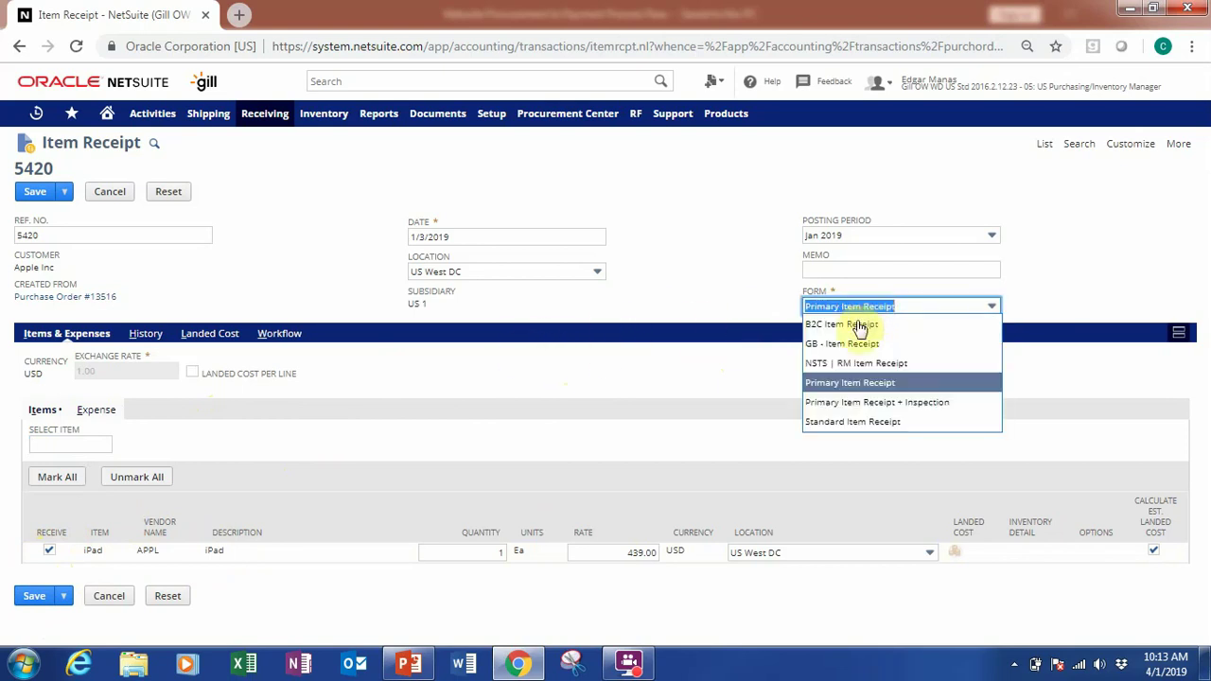
{"action": "left_click", "coordinate": [571, 356]}
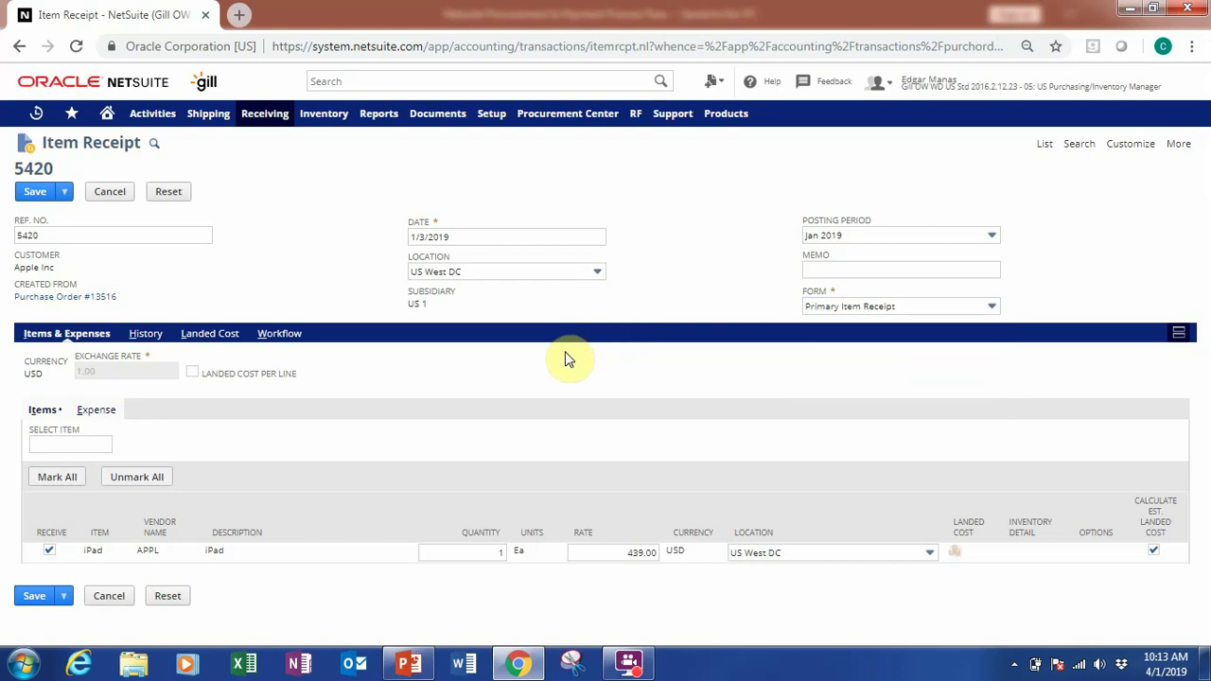
{"action": "left_click", "coordinate": [35, 595]}
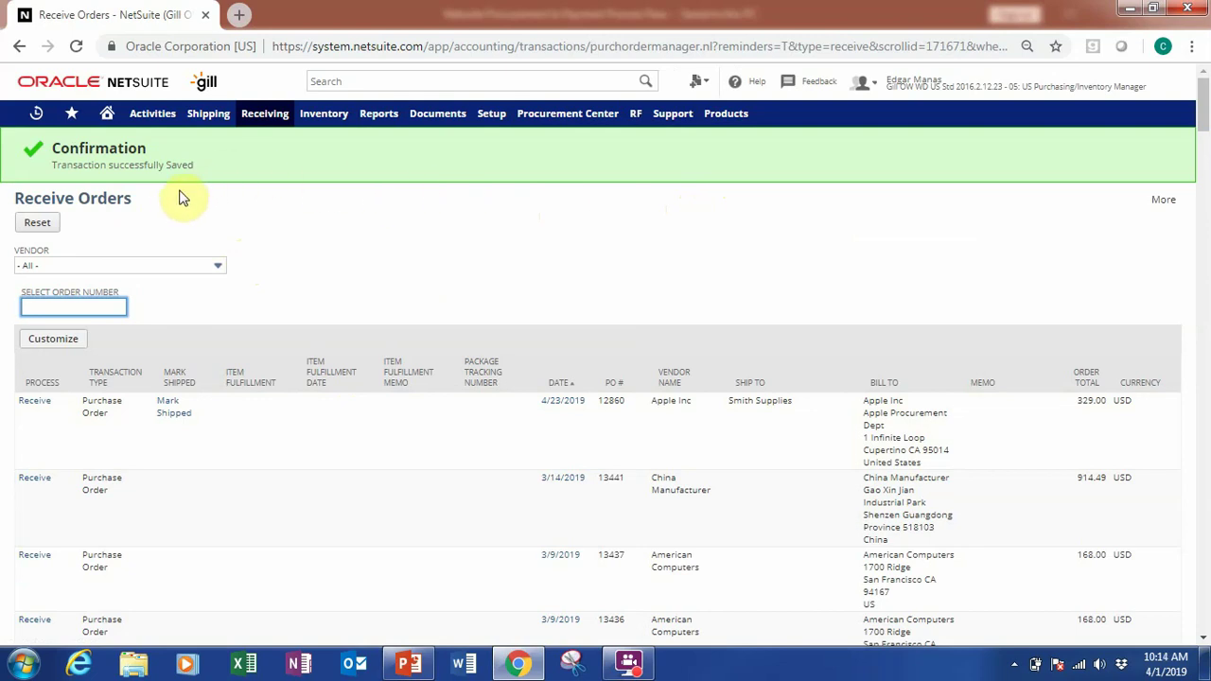
{"action": "left_click", "coordinate": [263, 240]}
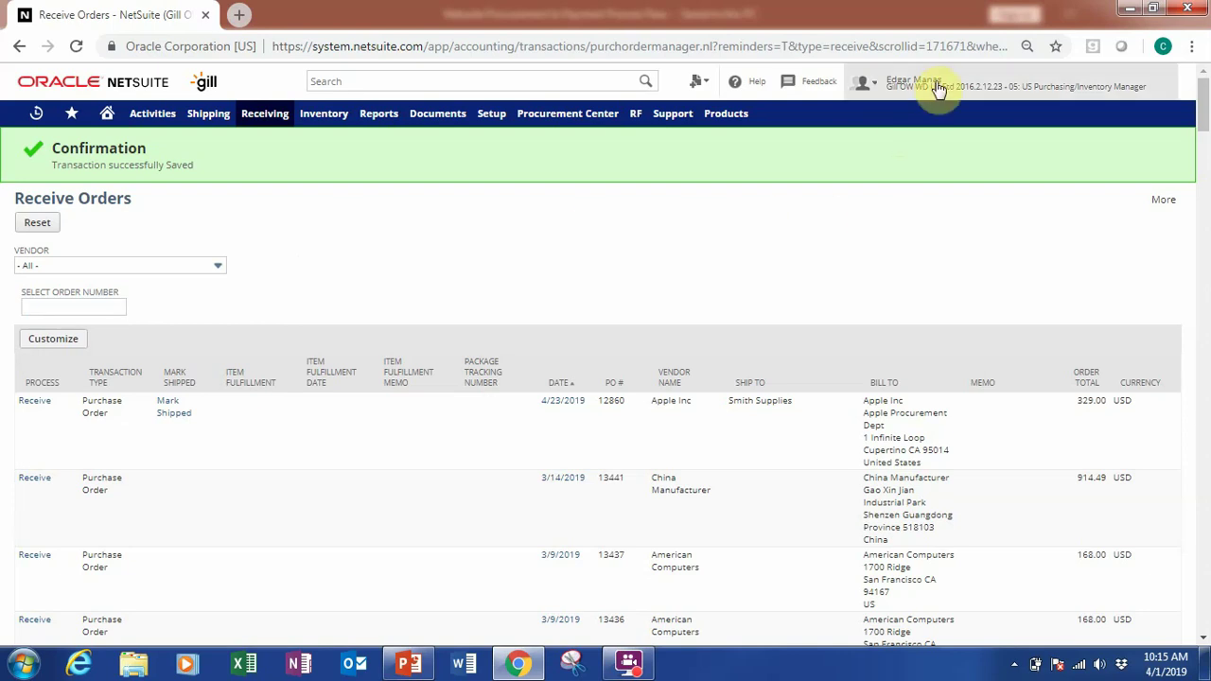
Switch to the US Controller role and leave the Receive Orders page.
{"action": "mouse_move", "coordinate": [939, 88]}
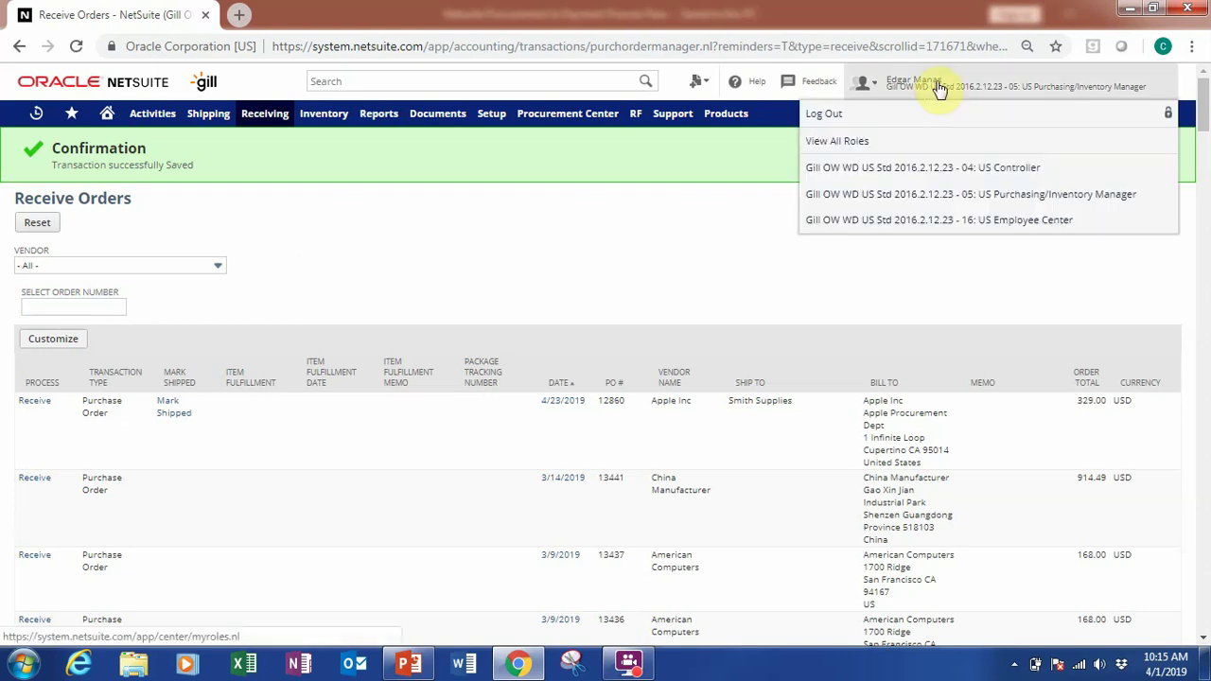
{"action": "left_click", "coordinate": [962, 175]}
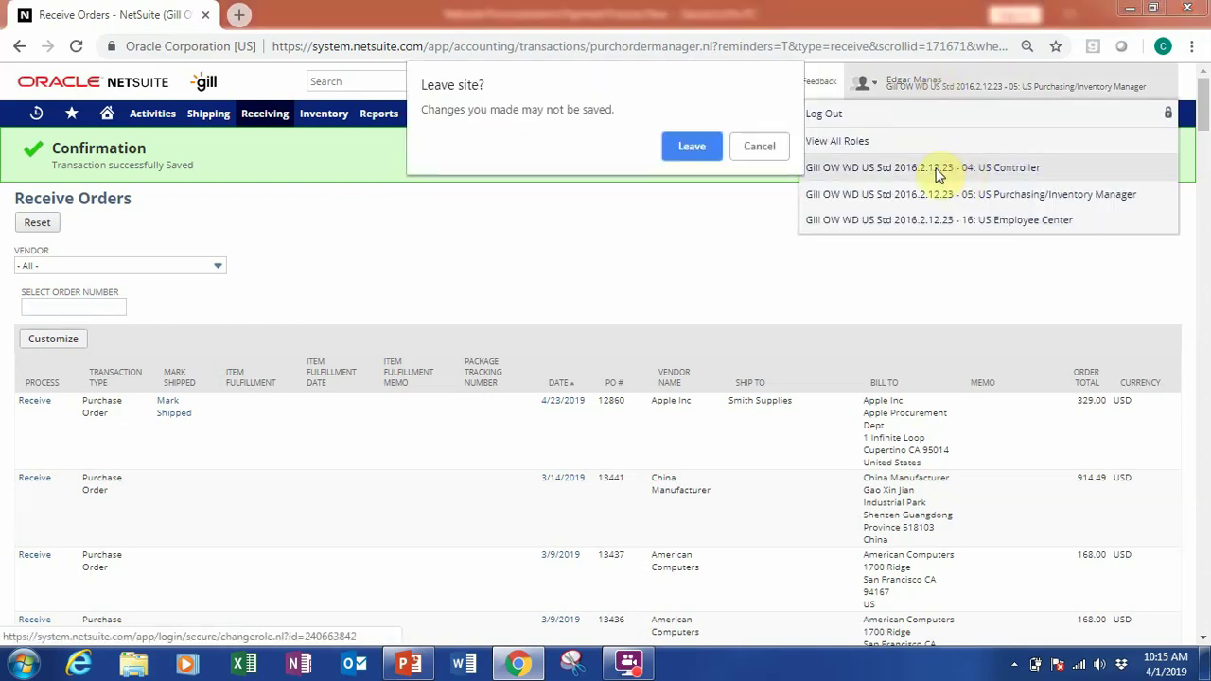
{"action": "left_click", "coordinate": [685, 150]}
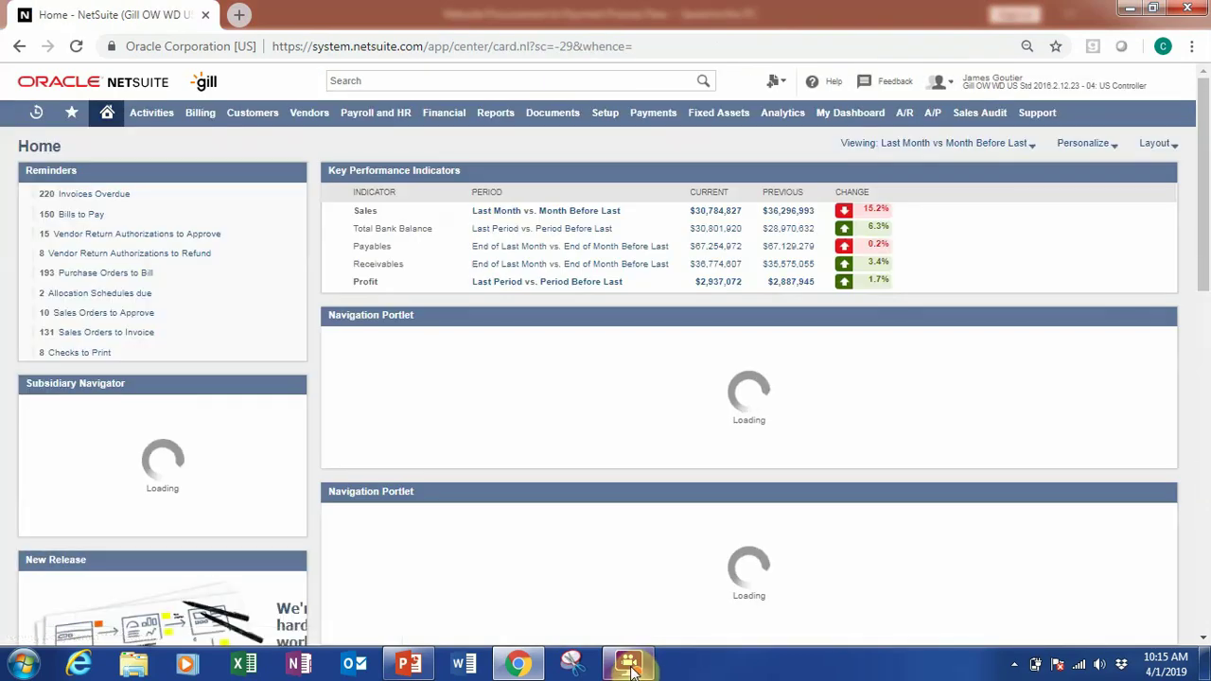
Examine the reminders, key performance indicators, navigation portlets and custom financial ratios on the controller's home dashboard.
{"action": "mouse_move", "coordinate": [629, 662]}
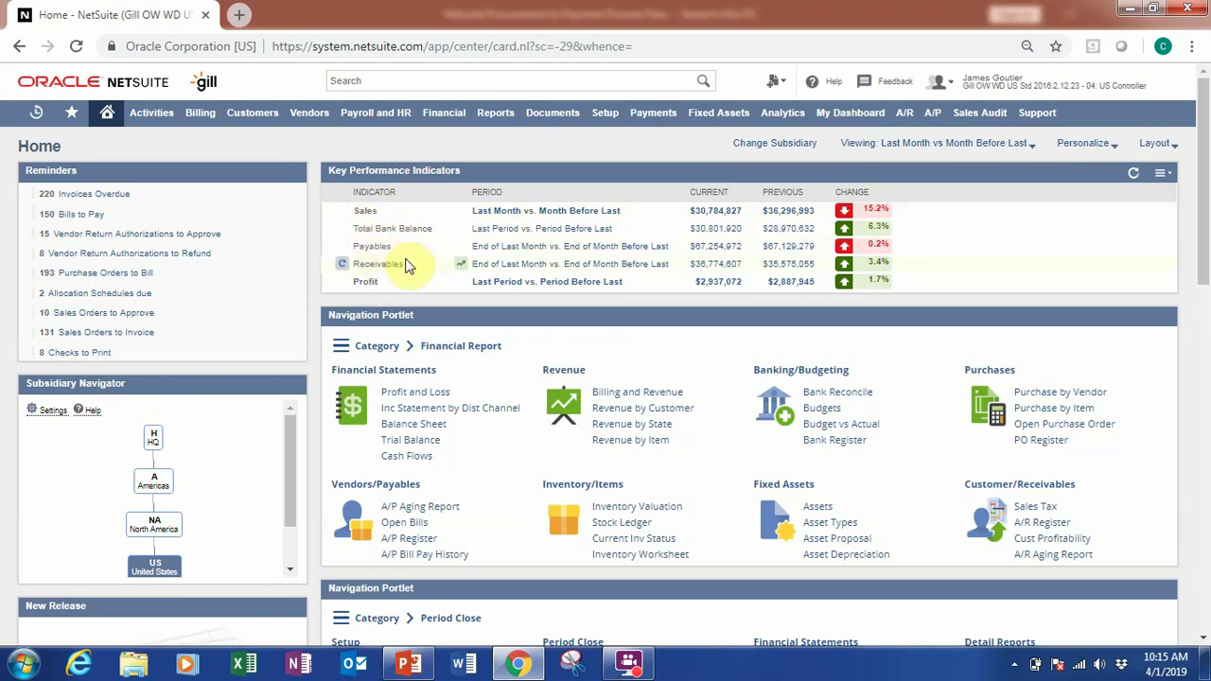
{"action": "scroll", "coordinate": [404, 268], "scroll_direction": "down", "scroll_amount": 1}
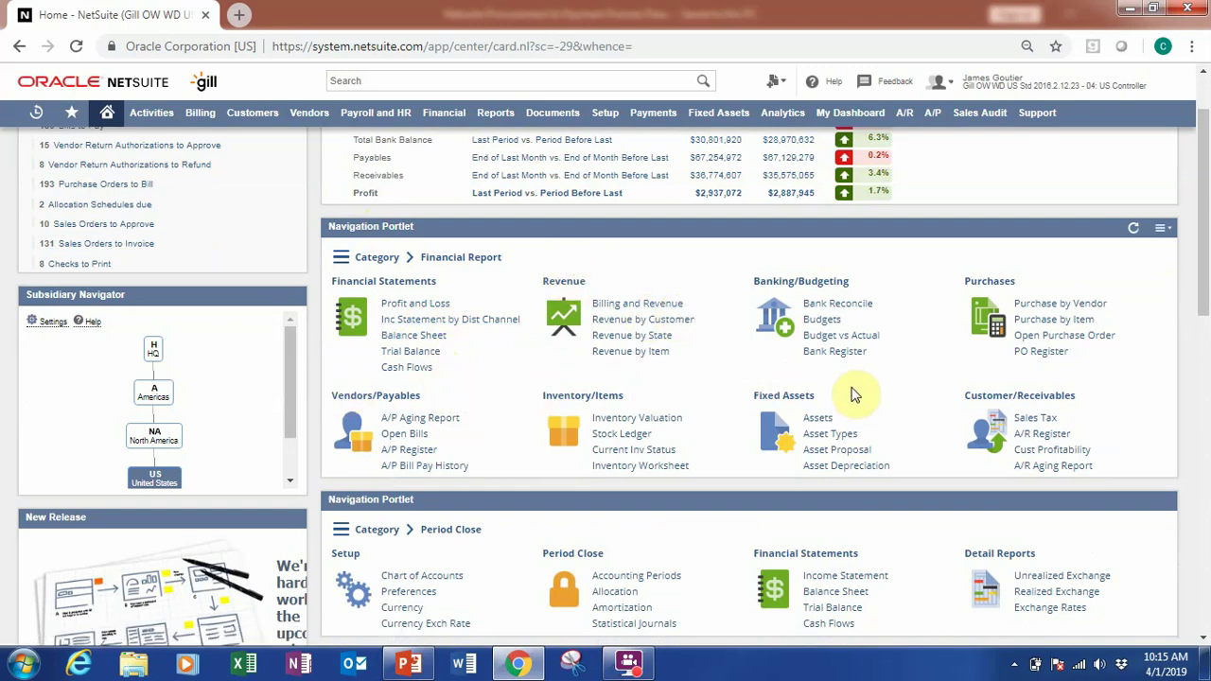
{"action": "scroll", "coordinate": [848, 378], "scroll_direction": "down", "scroll_amount": 1}
{"action": "scroll", "coordinate": [577, 379], "scroll_direction": "down", "scroll_amount": 1}
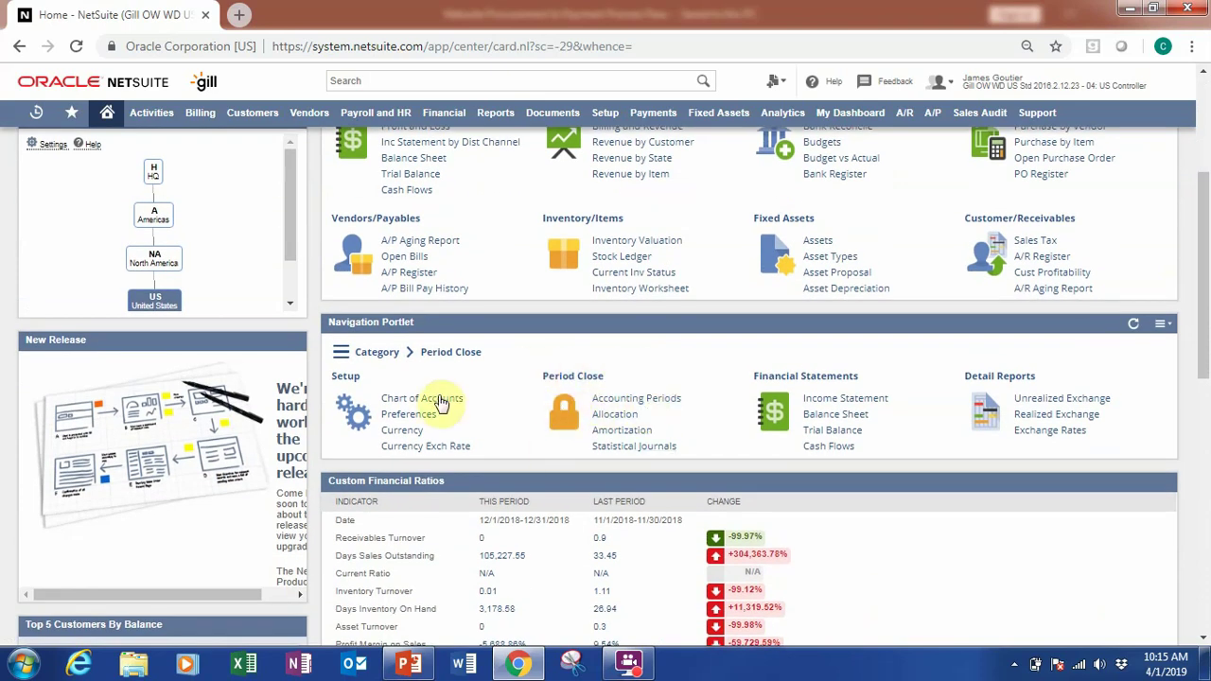
{"action": "scroll", "coordinate": [444, 416], "scroll_direction": "down", "scroll_amount": 1}
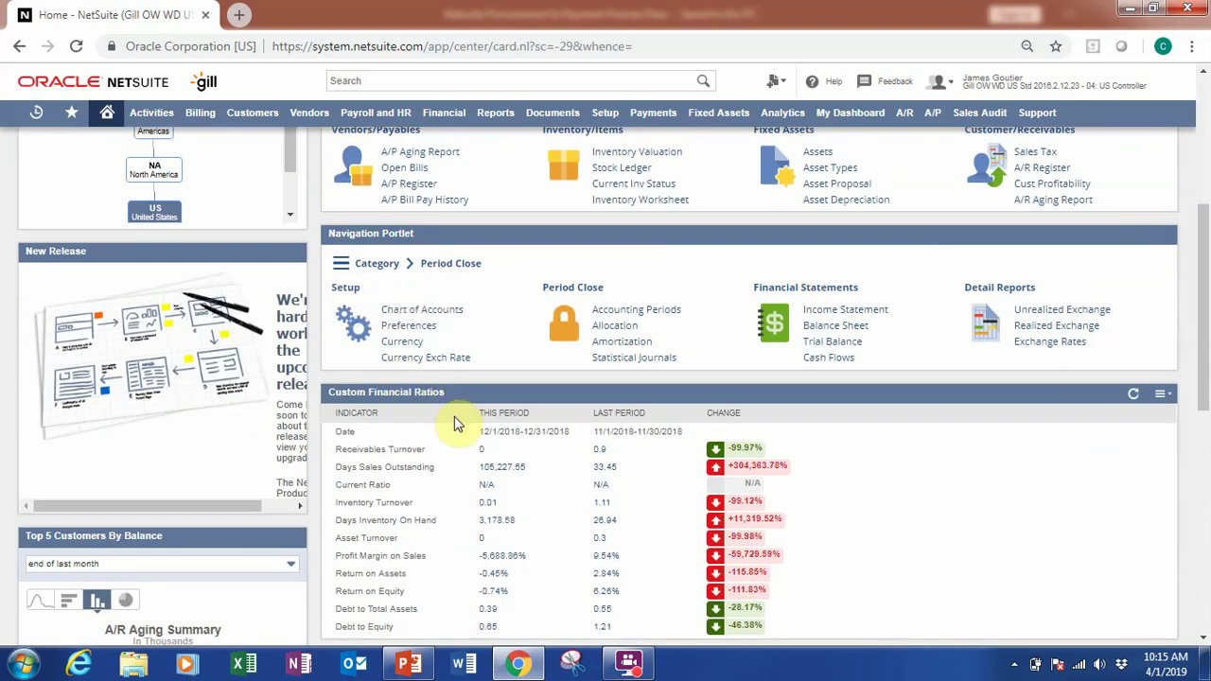
{"action": "scroll", "coordinate": [449, 412], "scroll_direction": "down", "scroll_amount": 1}
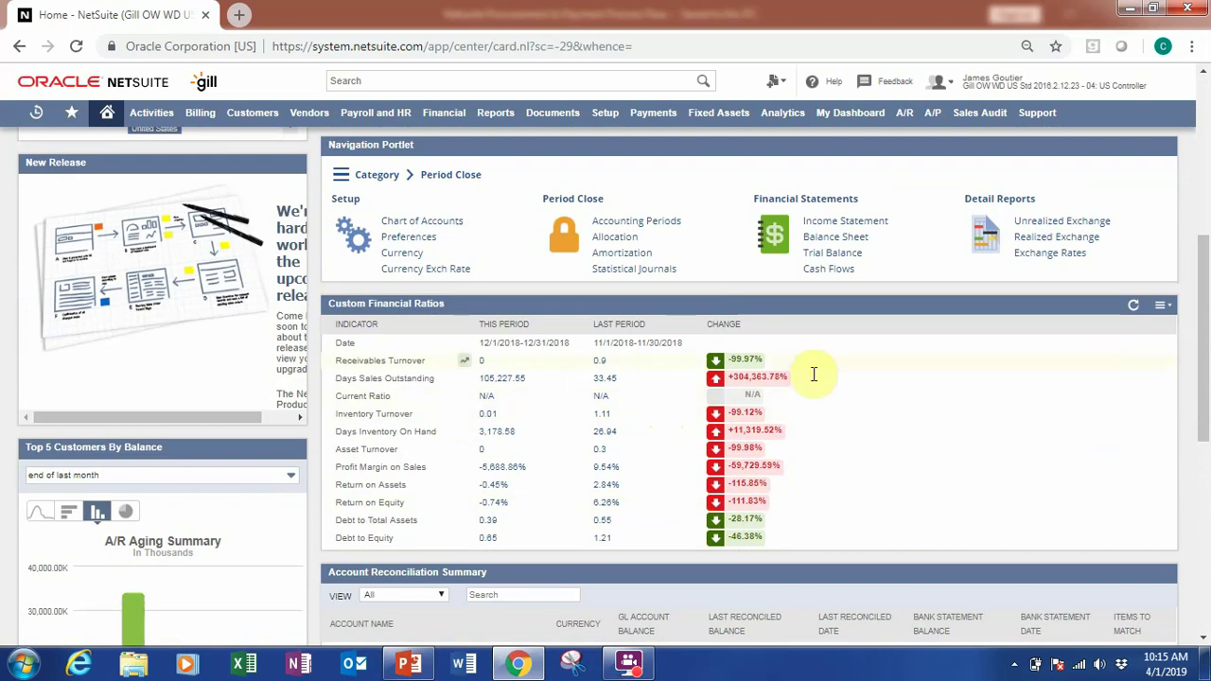
{"action": "scroll", "coordinate": [586, 406], "scroll_direction": "up", "scroll_amount": 4}
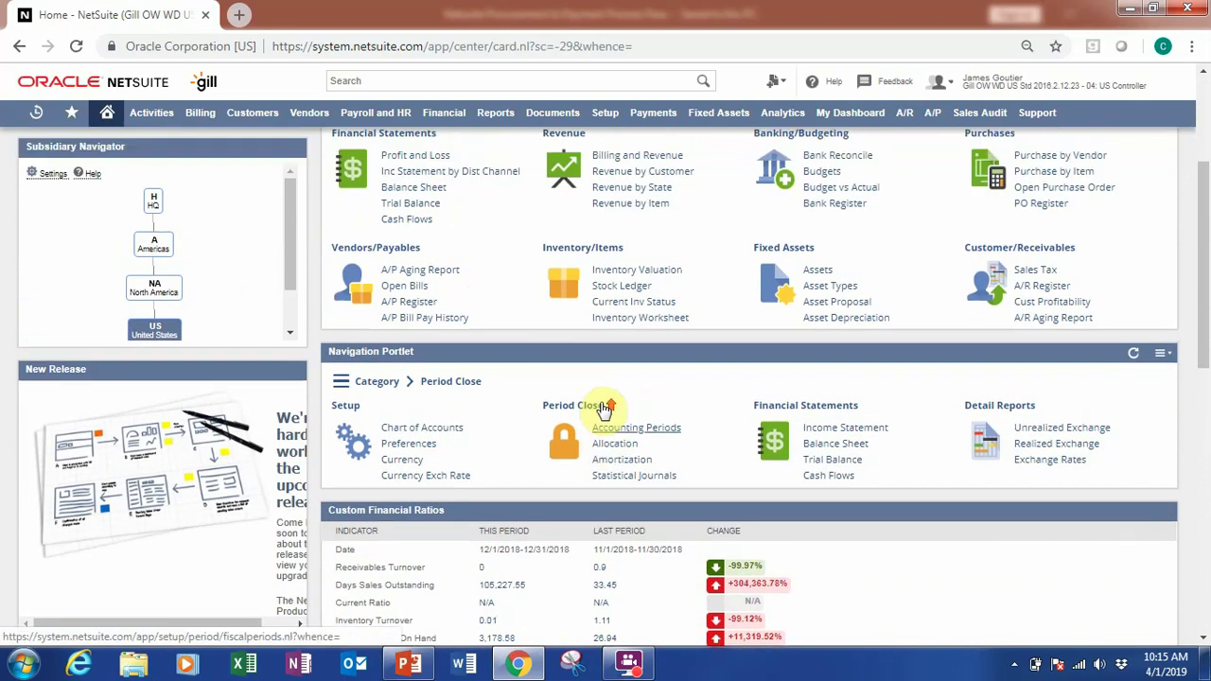
{"action": "scroll", "coordinate": [601, 401], "scroll_direction": "up", "scroll_amount": 1}
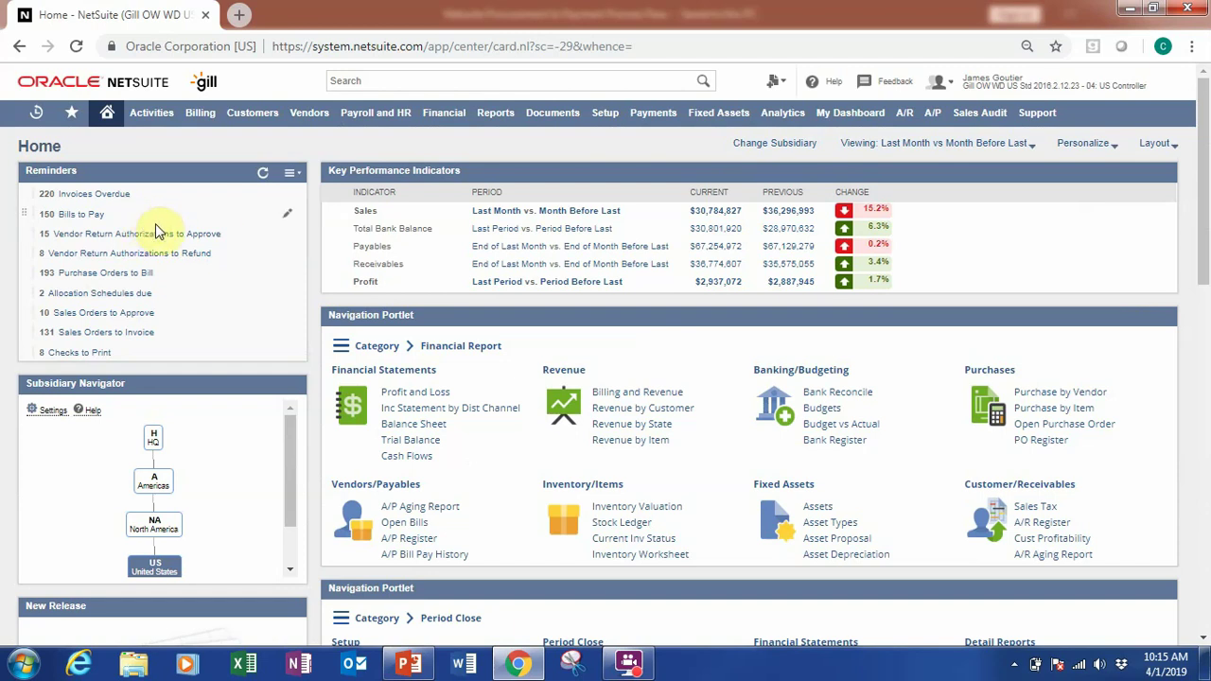
Open the Purchase Orders to Bill reminder and filter its list to the vendor Apple Inc.
{"action": "left_click", "coordinate": [140, 277]}
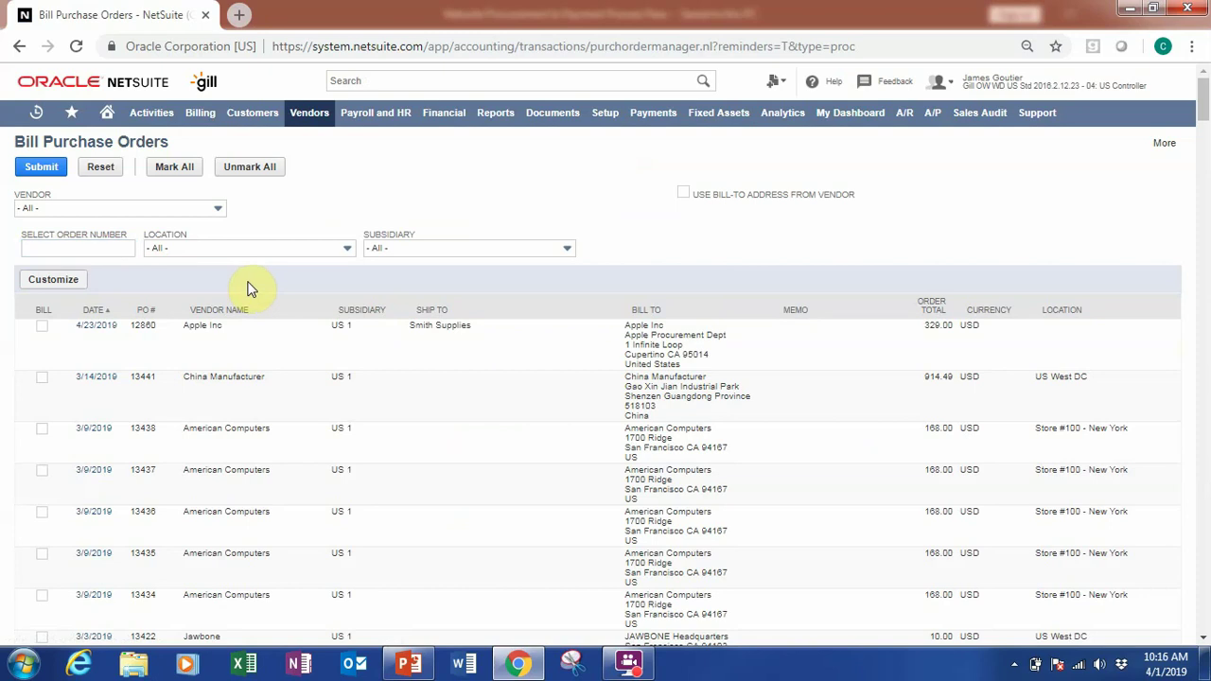
{"action": "left_click", "coordinate": [210, 214]}
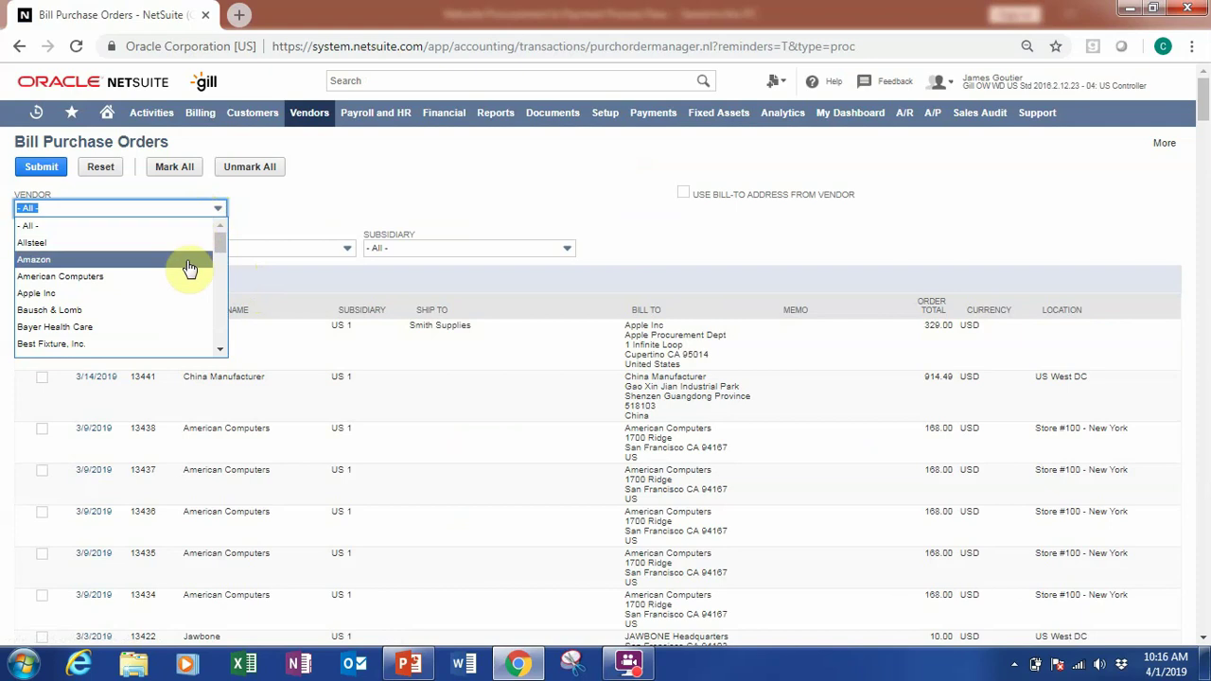
{"action": "left_click", "coordinate": [173, 292]}
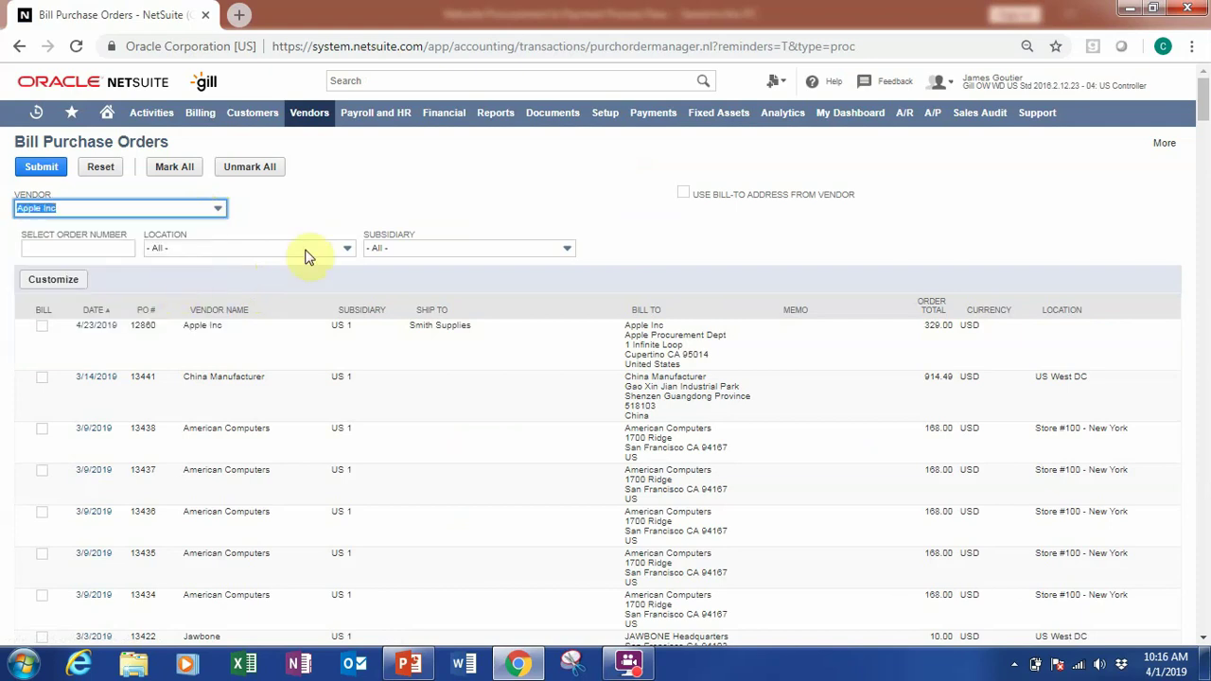
{"action": "left_click", "coordinate": [366, 199]}
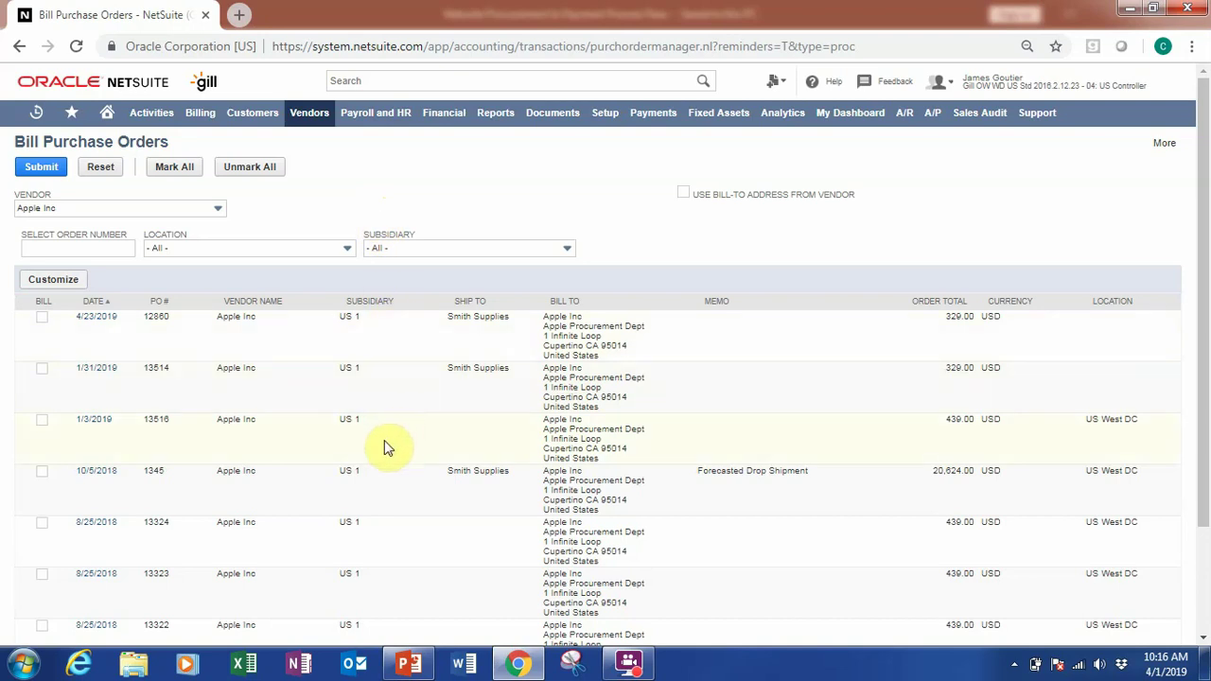
Select the 1/3/2019 Apple Inc purchase order for 439.00 and submit it for billing.
{"action": "left_click_drag", "start_coordinate": [132, 419], "coordinate": [187, 426]}
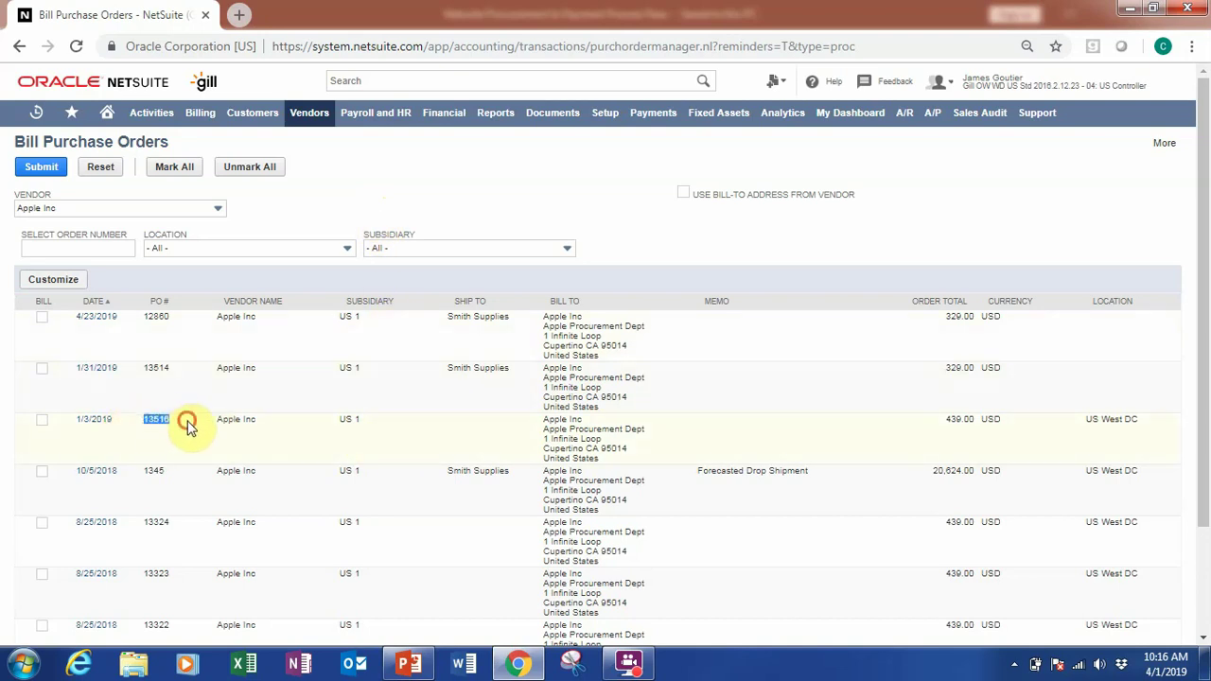
{"action": "left_click", "coordinate": [187, 426]}
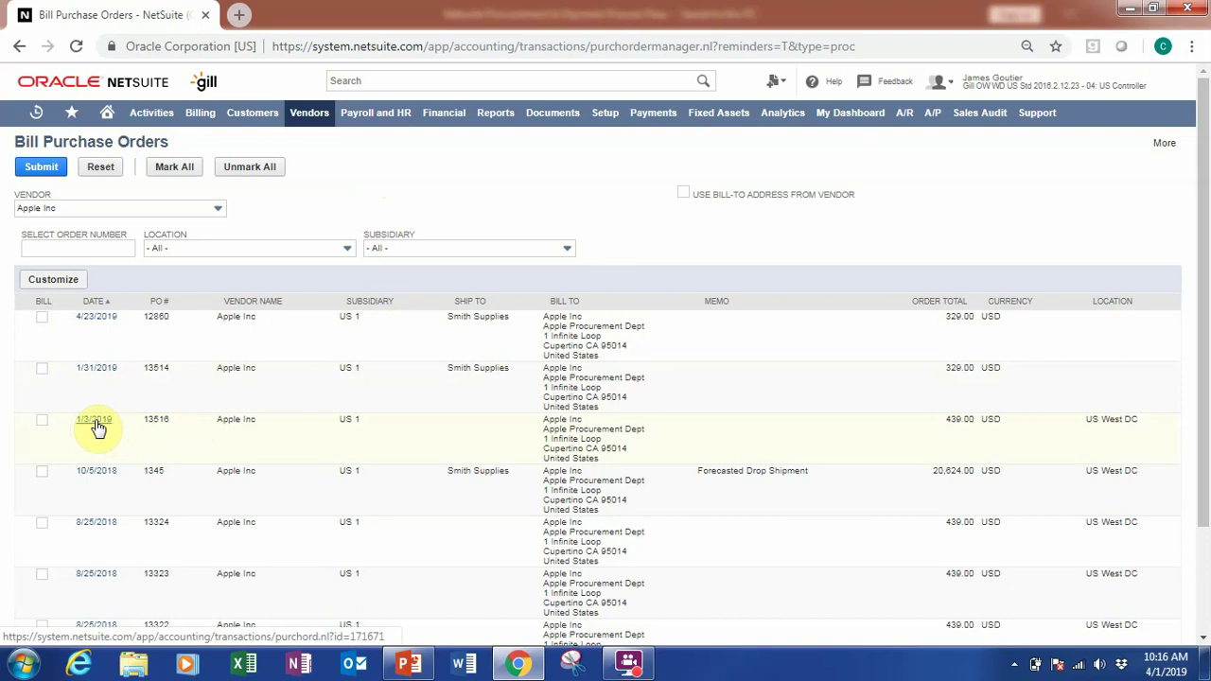
{"action": "left_click", "coordinate": [40, 421]}
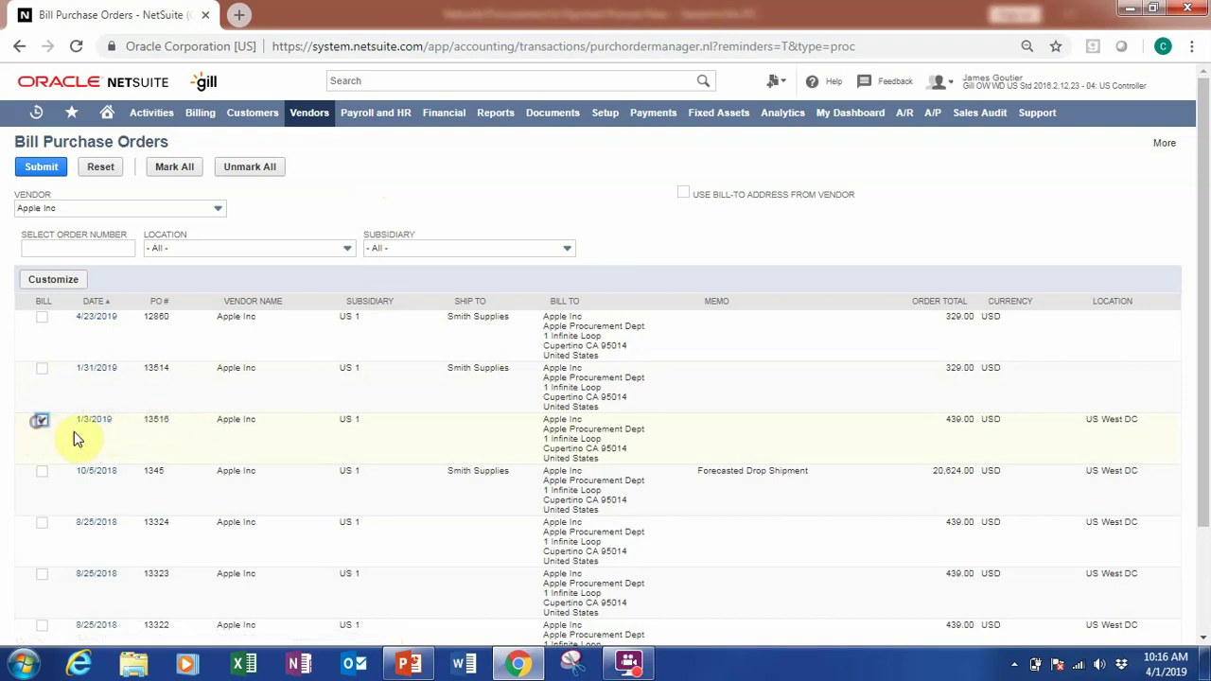
{"action": "left_click", "coordinate": [41, 169]}
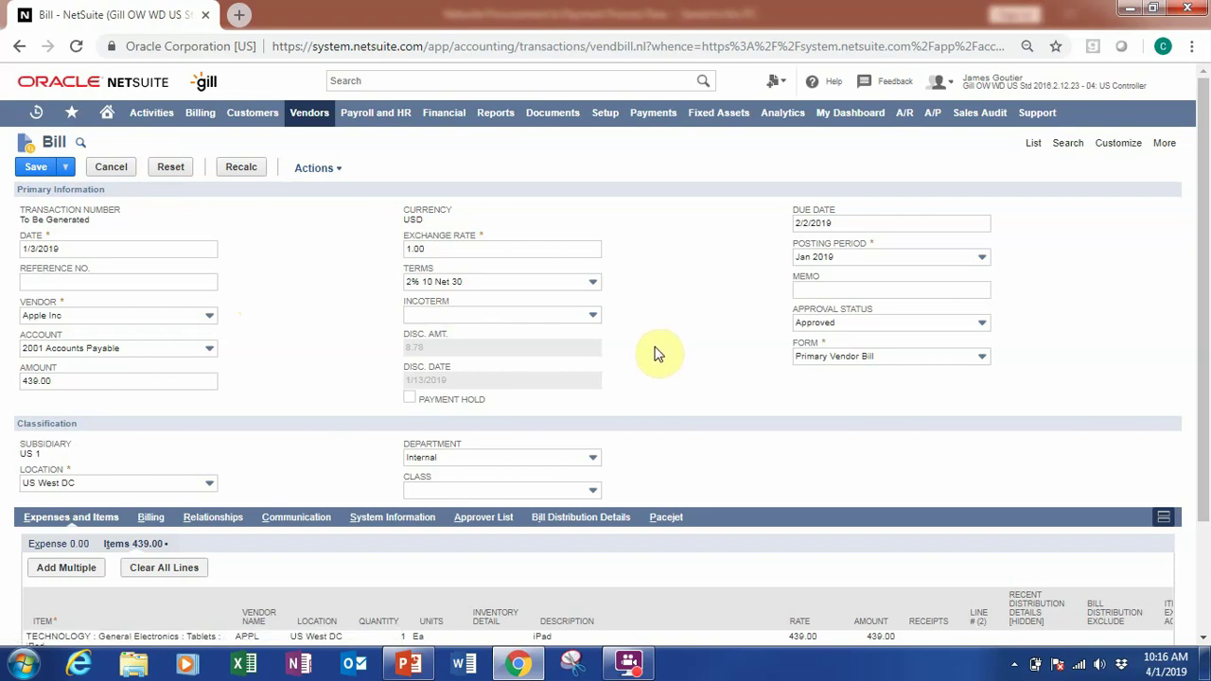
Examine the Apple Inc bill's payment terms, the available form and class options, and the iPad item line.
{"action": "left_click", "coordinate": [593, 288]}
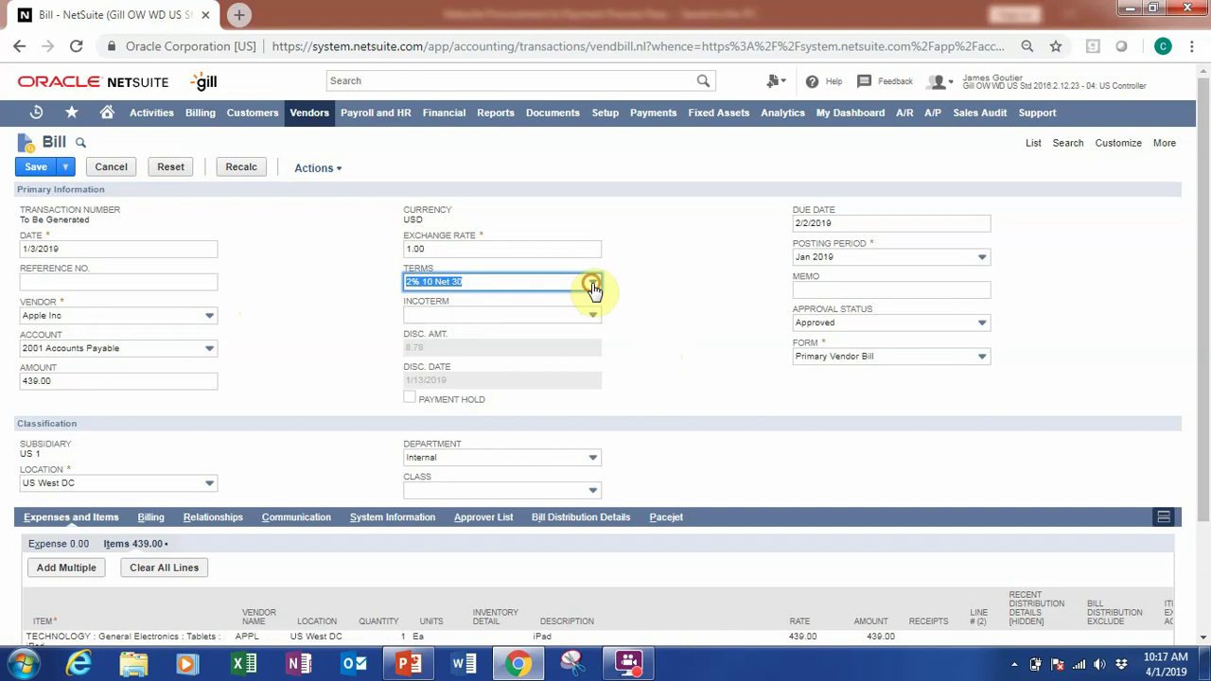
{"action": "left_click", "coordinate": [593, 287]}
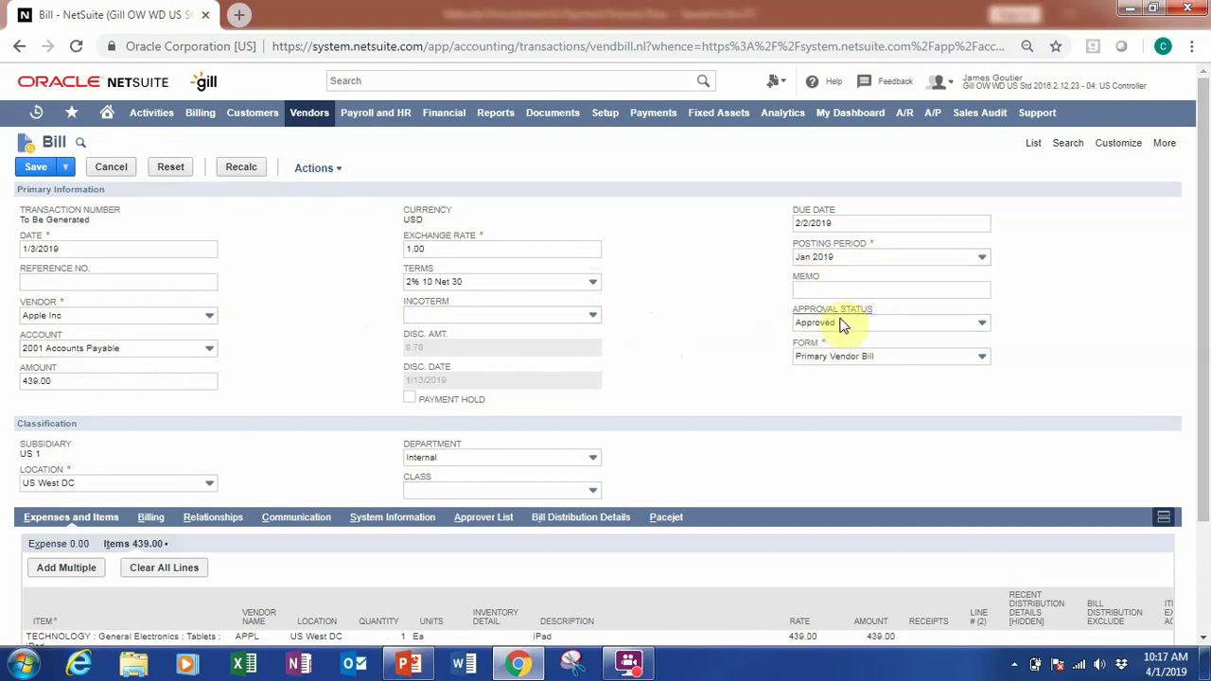
{"action": "left_click", "coordinate": [800, 357]}
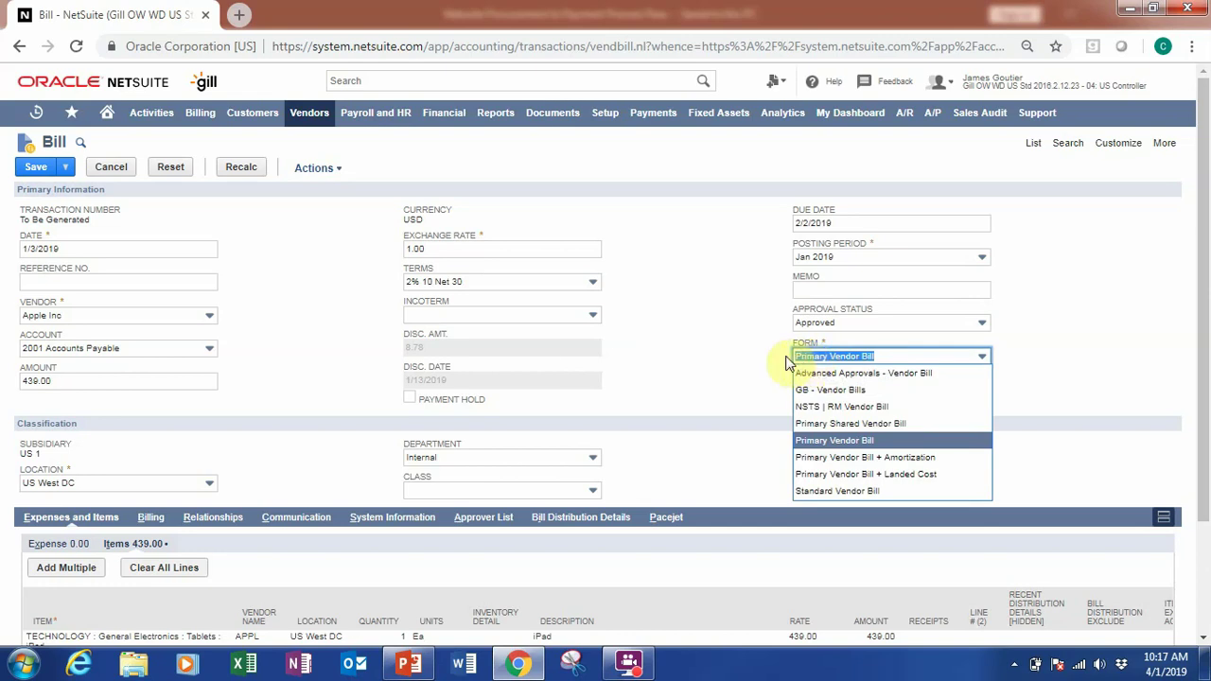
{"action": "left_click", "coordinate": [772, 448]}
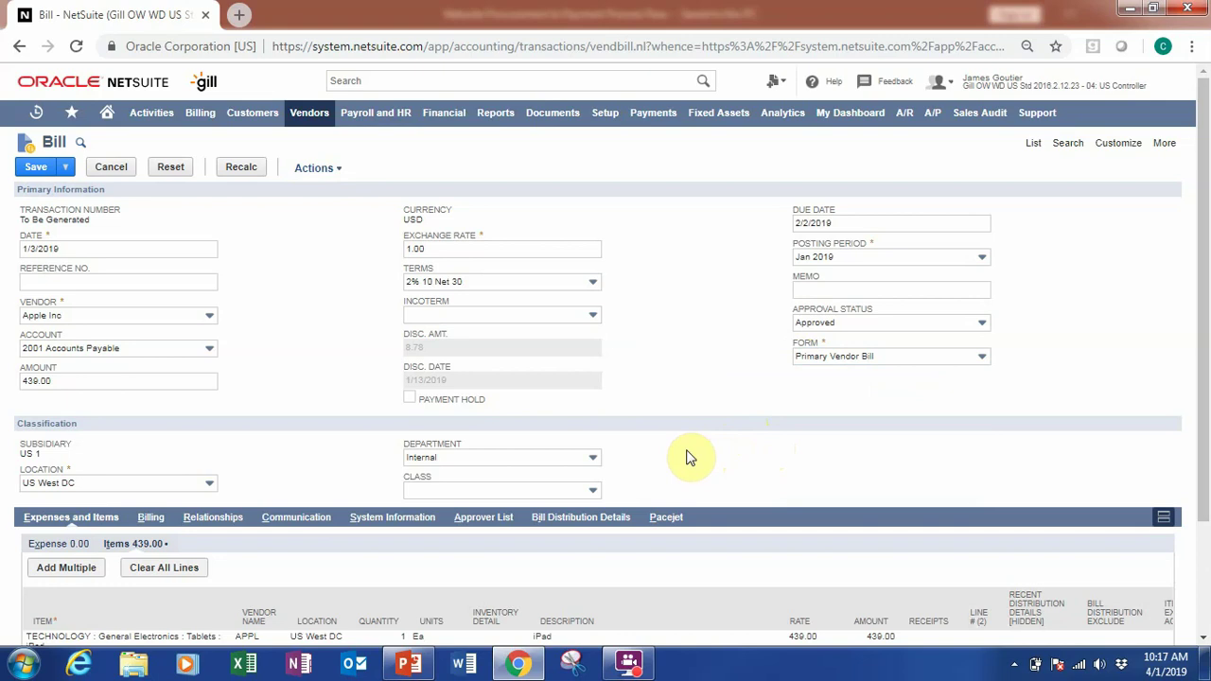
{"action": "scroll", "coordinate": [251, 328], "scroll_direction": "down", "scroll_amount": 2}
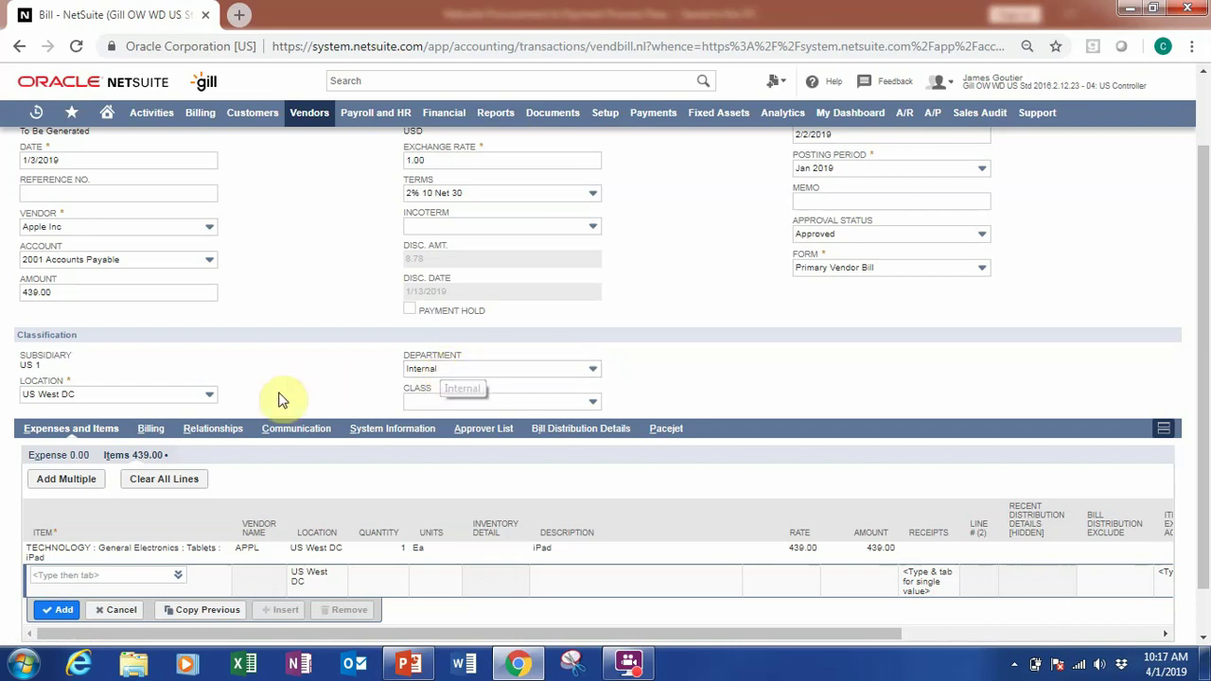
{"action": "left_click", "coordinate": [469, 402]}
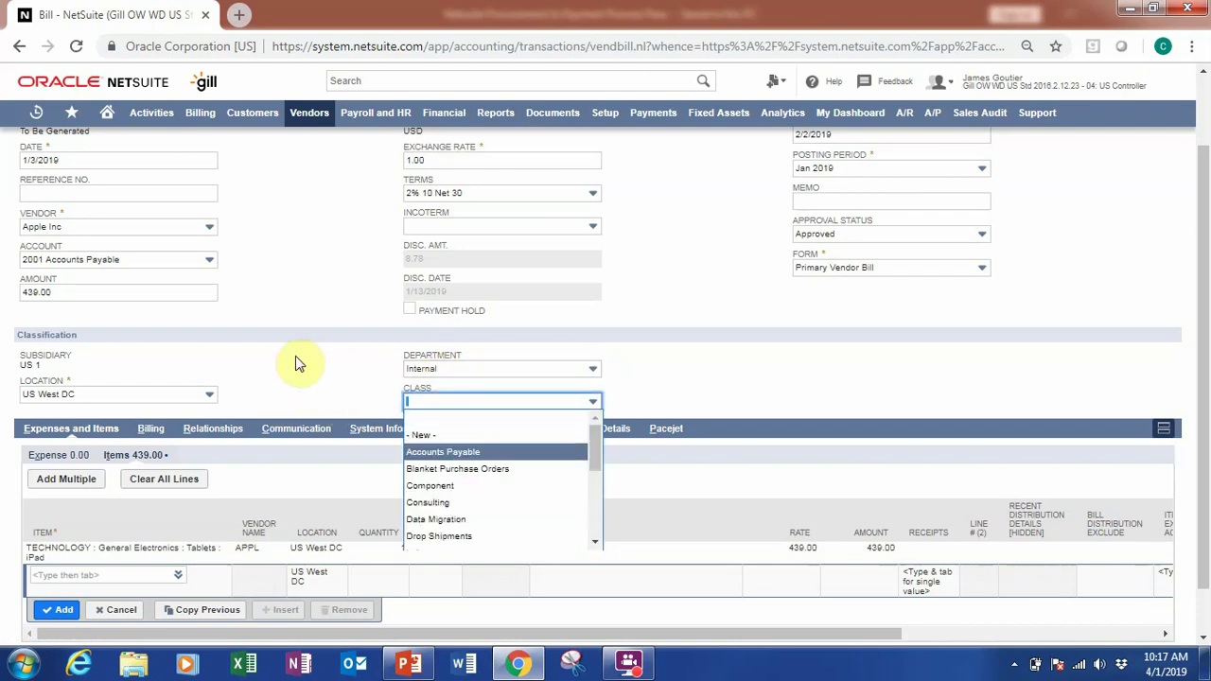
{"action": "left_click", "coordinate": [324, 360]}
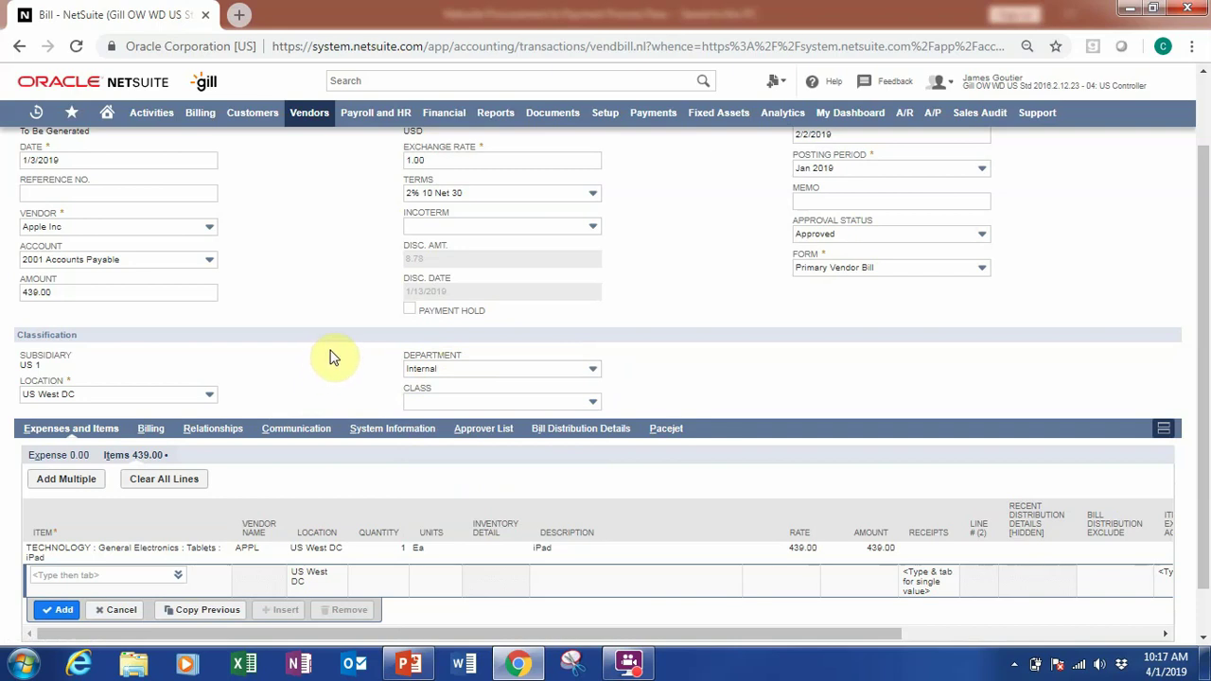
{"action": "scroll", "coordinate": [340, 315], "scroll_direction": "down", "scroll_amount": 2}
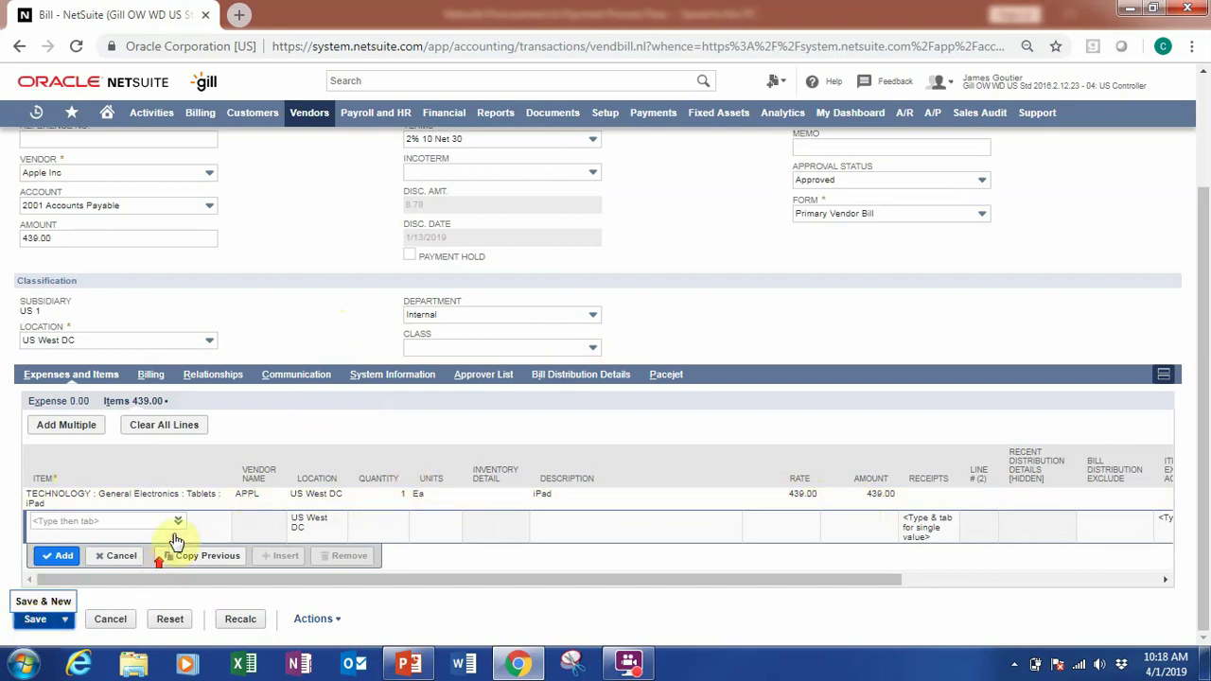
{"action": "scroll", "coordinate": [176, 541], "scroll_direction": "up", "scroll_amount": 3}
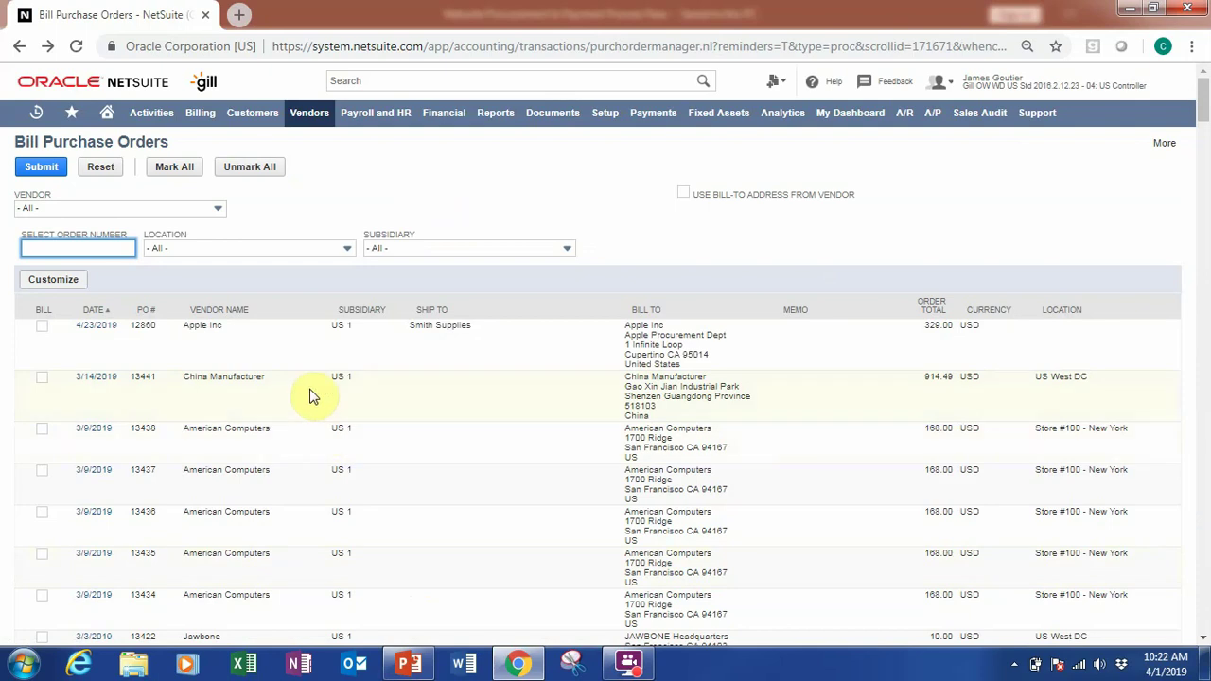
Return to the home dashboard and open the Bills to Pay reminder, accepting the loss of unsaved data.
{"action": "left_click", "coordinate": [106, 116]}
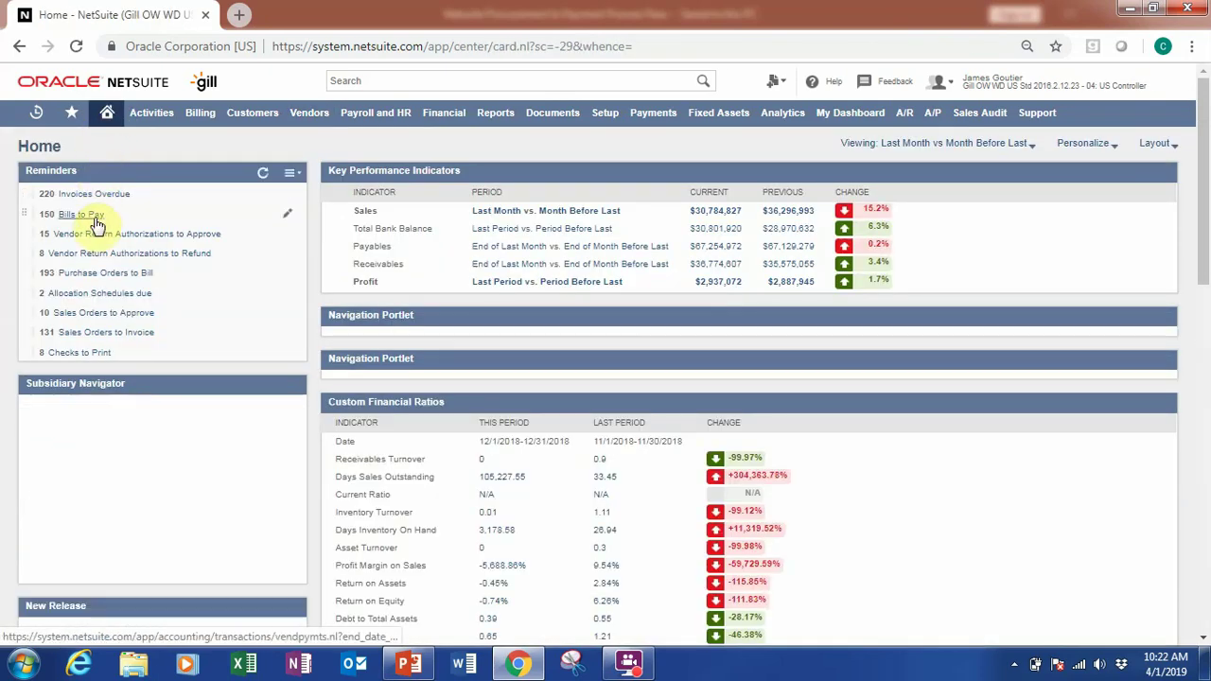
{"action": "left_click", "coordinate": [82, 215]}
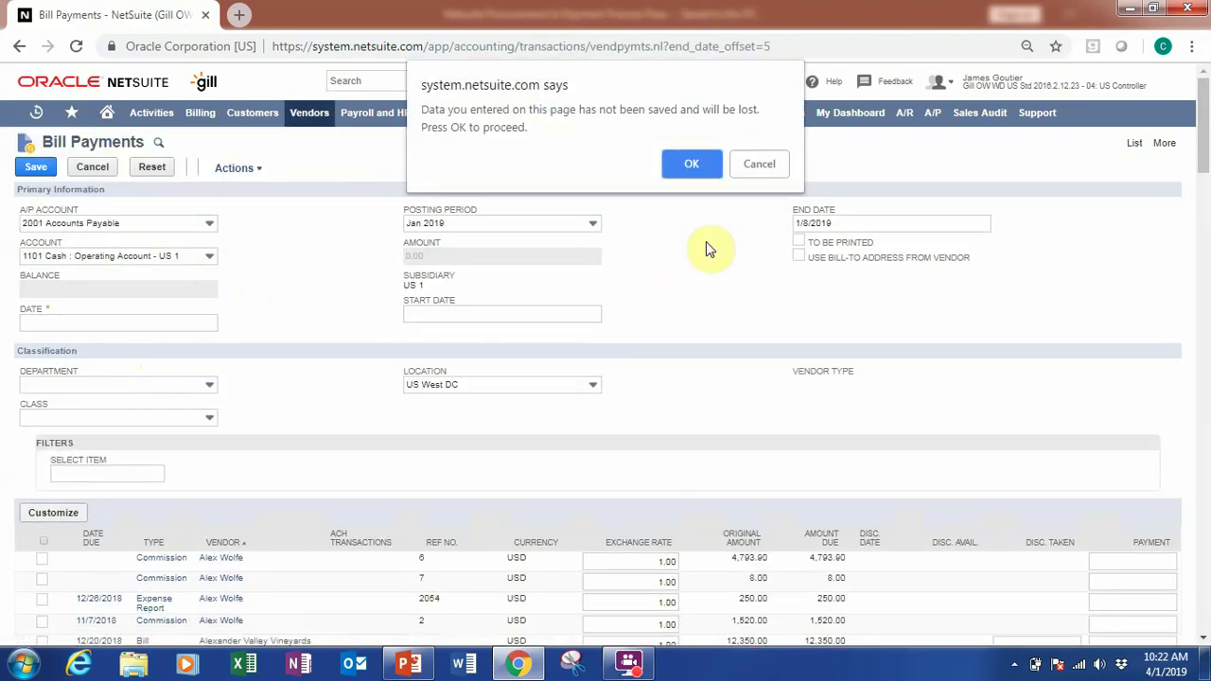
{"action": "left_click", "coordinate": [692, 164]}
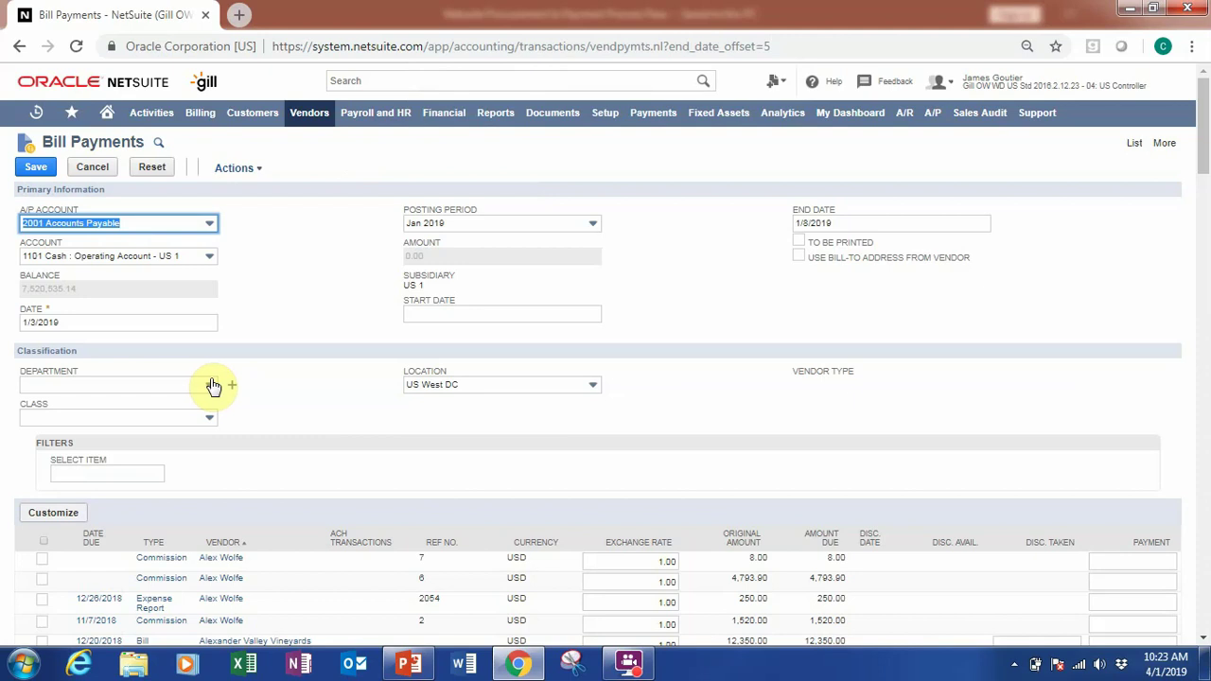
Open the Apple Inc bill due 11/26/2018 for 439.00 that has no reference number.
{"action": "scroll", "coordinate": [212, 386], "scroll_direction": "down", "scroll_amount": 1}
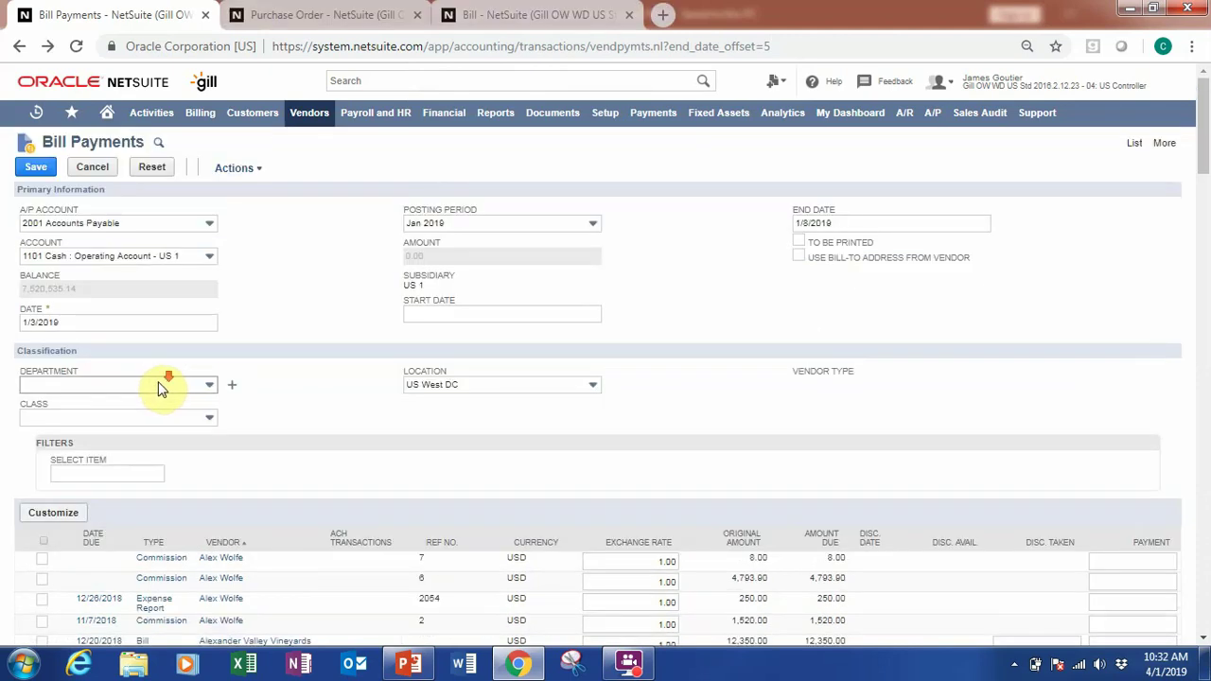
{"action": "scroll", "coordinate": [161, 388], "scroll_direction": "down", "scroll_amount": 4}
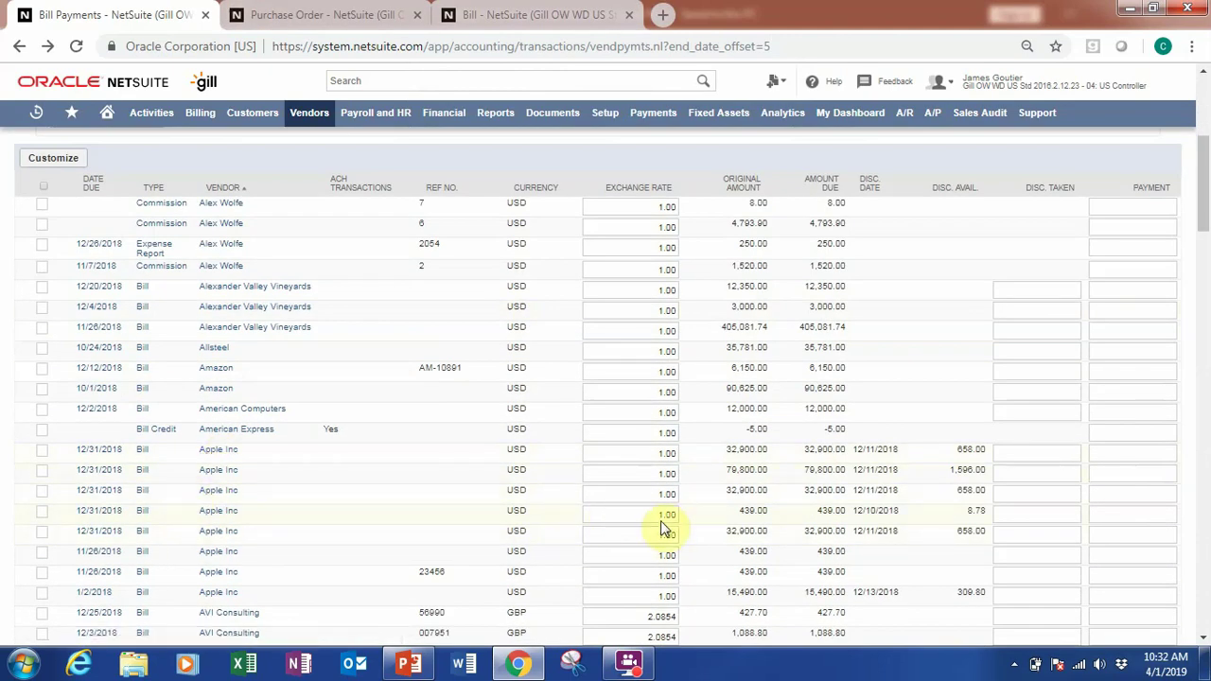
{"action": "left_click", "coordinate": [142, 551]}
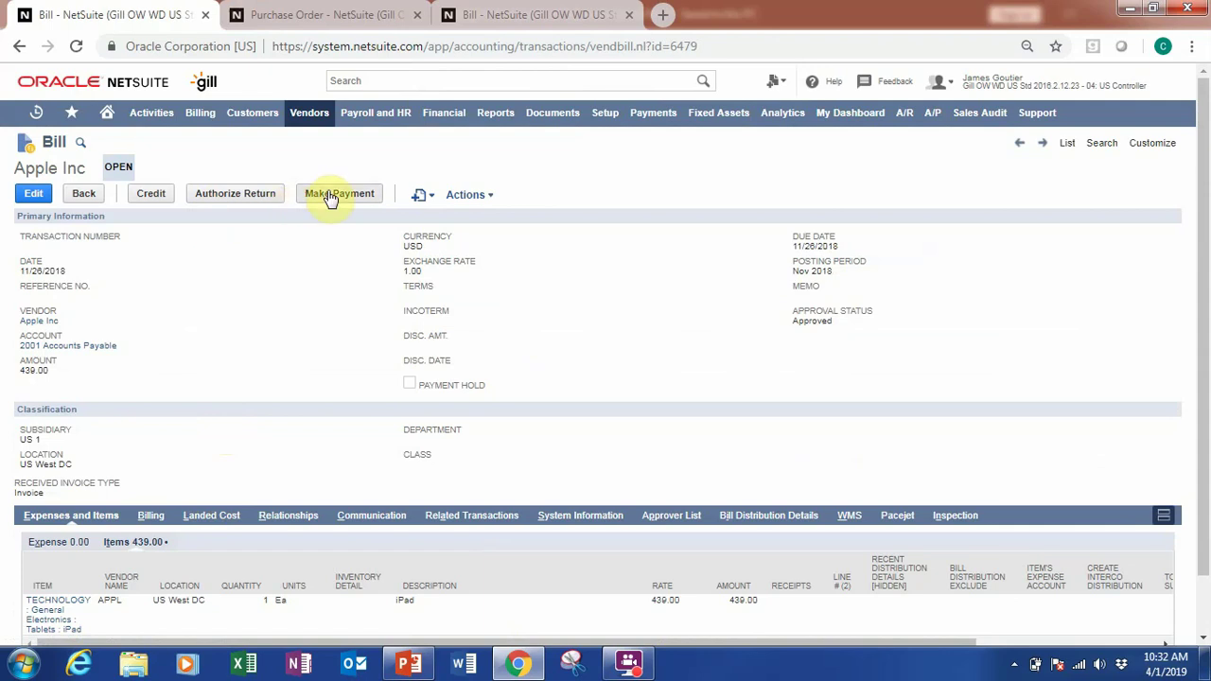
Open the bill's GL Impact in a separate browser tab, close the other two record tabs, and examine the postings.
{"action": "mouse_move", "coordinate": [422, 195]}
{"action": "mouse_move", "coordinate": [470, 201]}
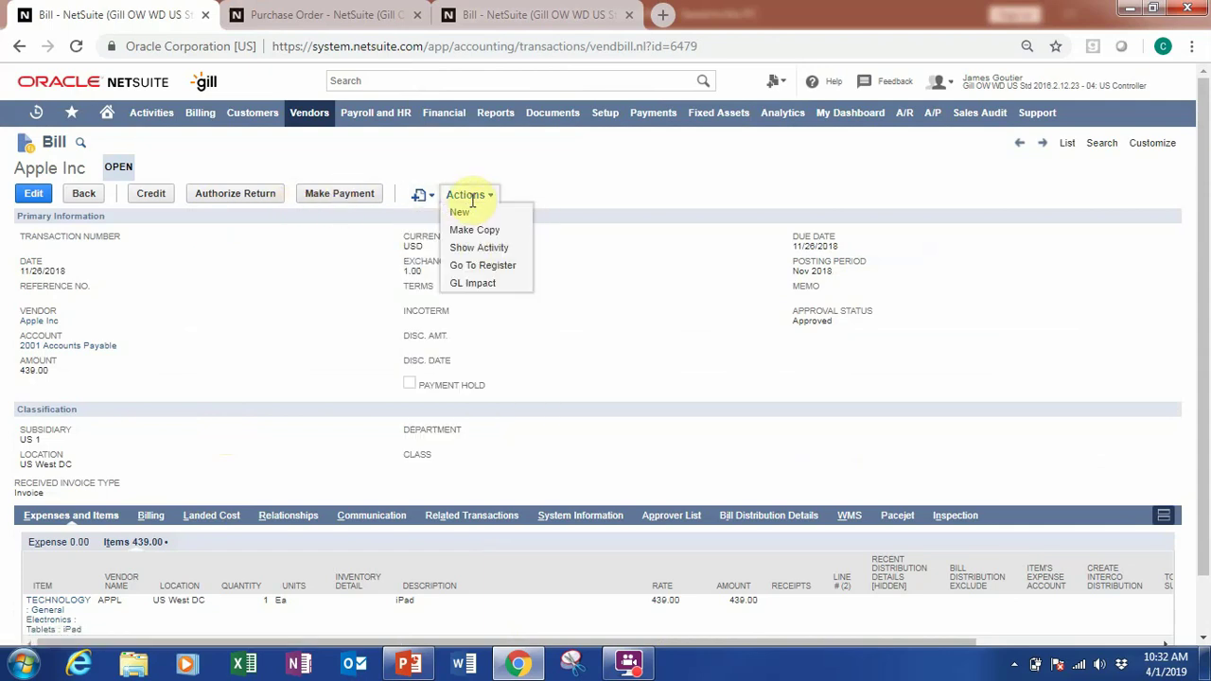
{"action": "right_click", "coordinate": [483, 288]}
{"action": "left_click", "coordinate": [515, 296]}
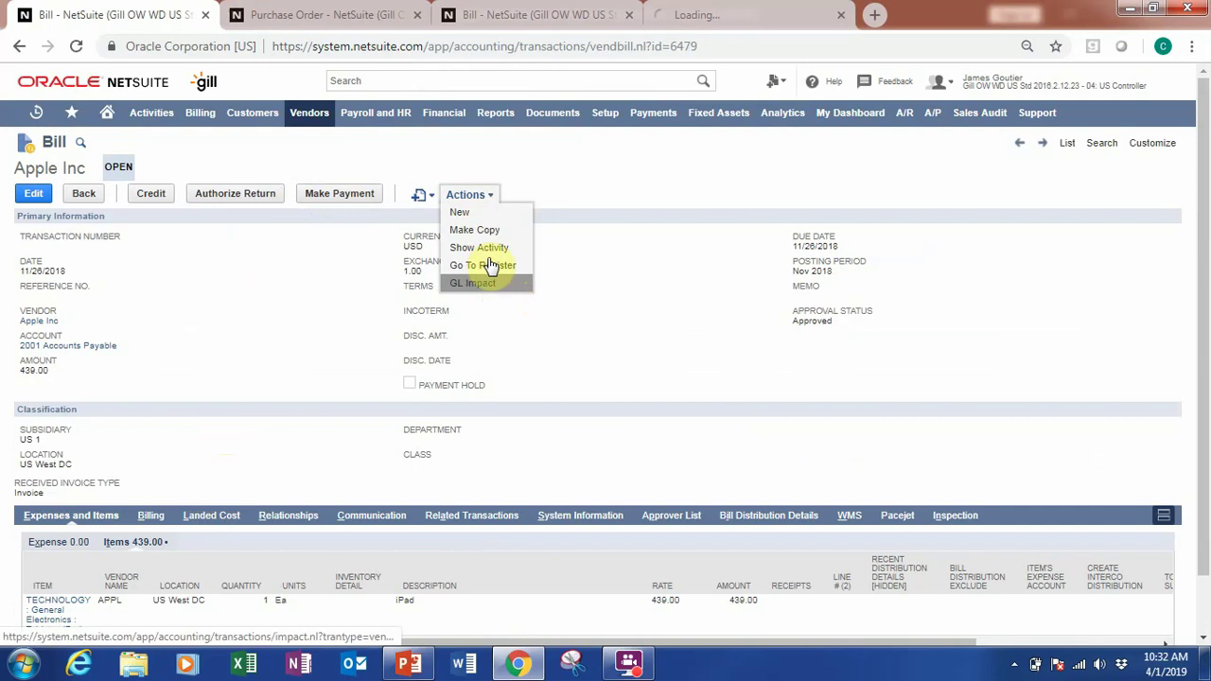
{"action": "left_click", "coordinate": [417, 15]}
{"action": "left_click", "coordinate": [417, 15]}
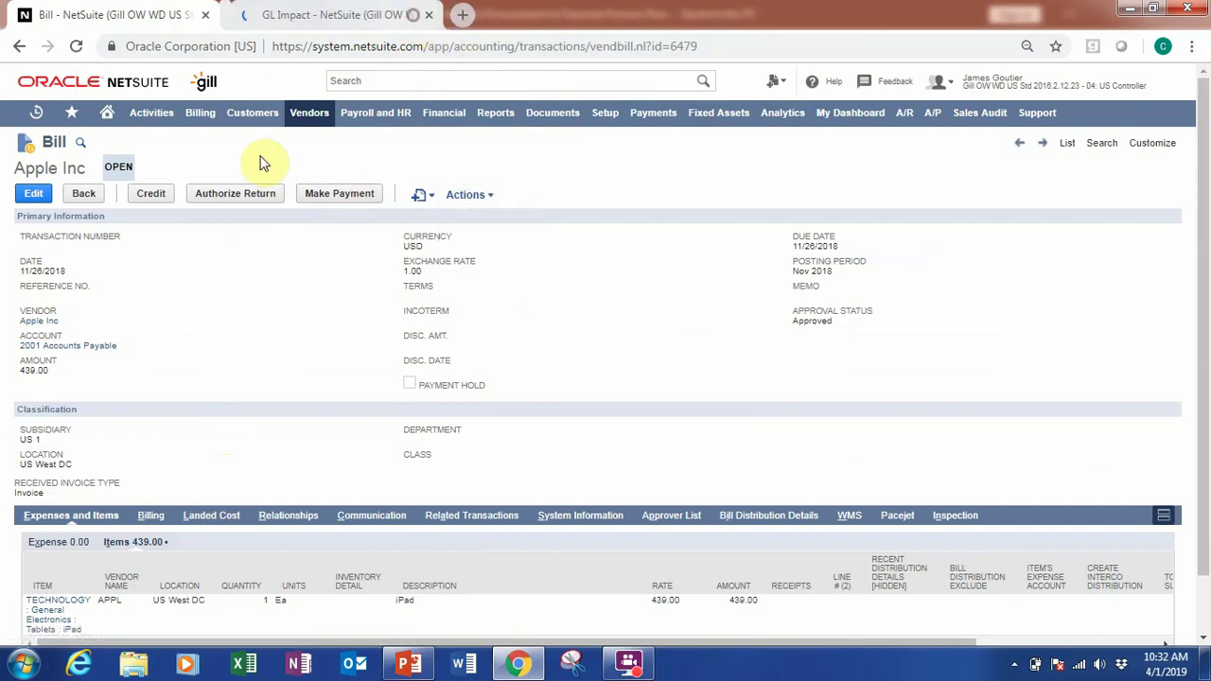
{"action": "left_click", "coordinate": [330, 10]}
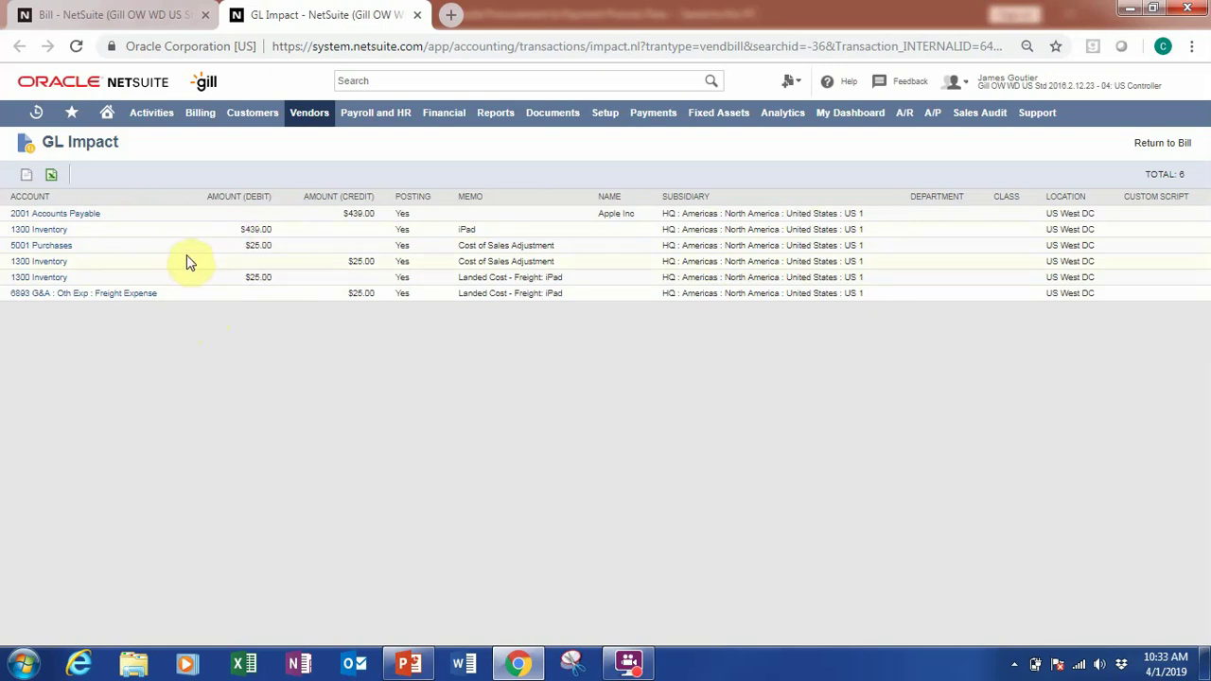
Make and save a 439.00 payment for the Apple Inc bill due 11/26/2018, keeping the Primary Bill Payment form.
{"action": "left_click", "coordinate": [149, 14]}
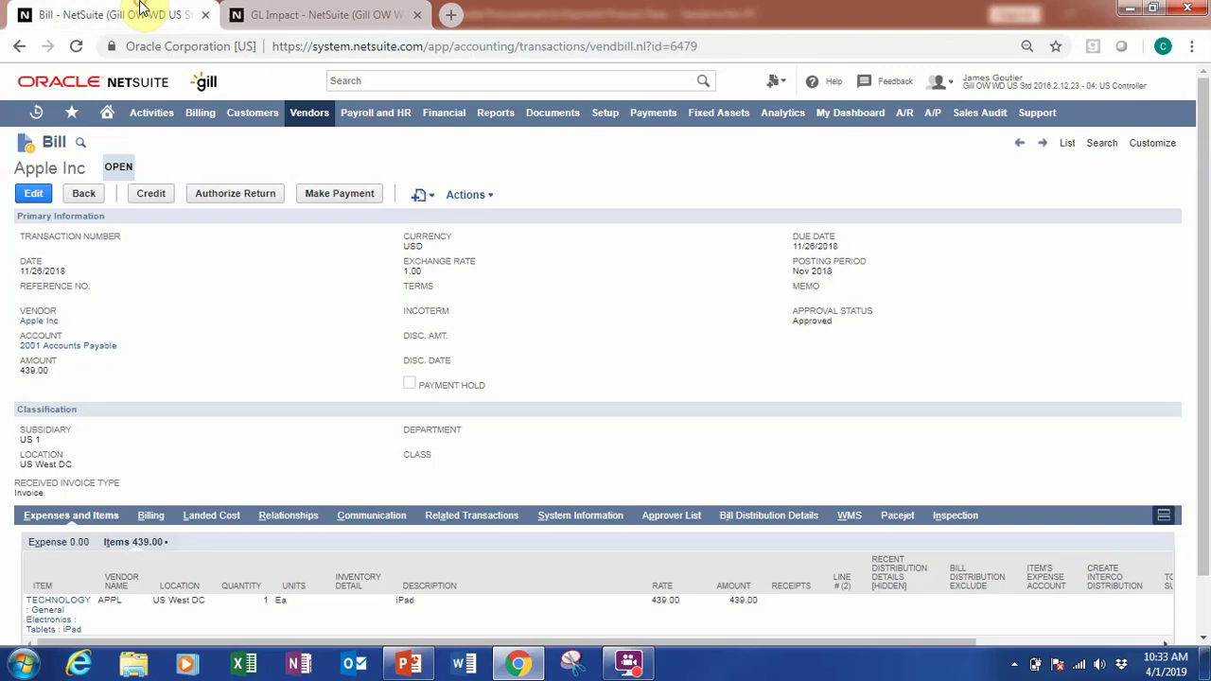
{"action": "left_click", "coordinate": [319, 200]}
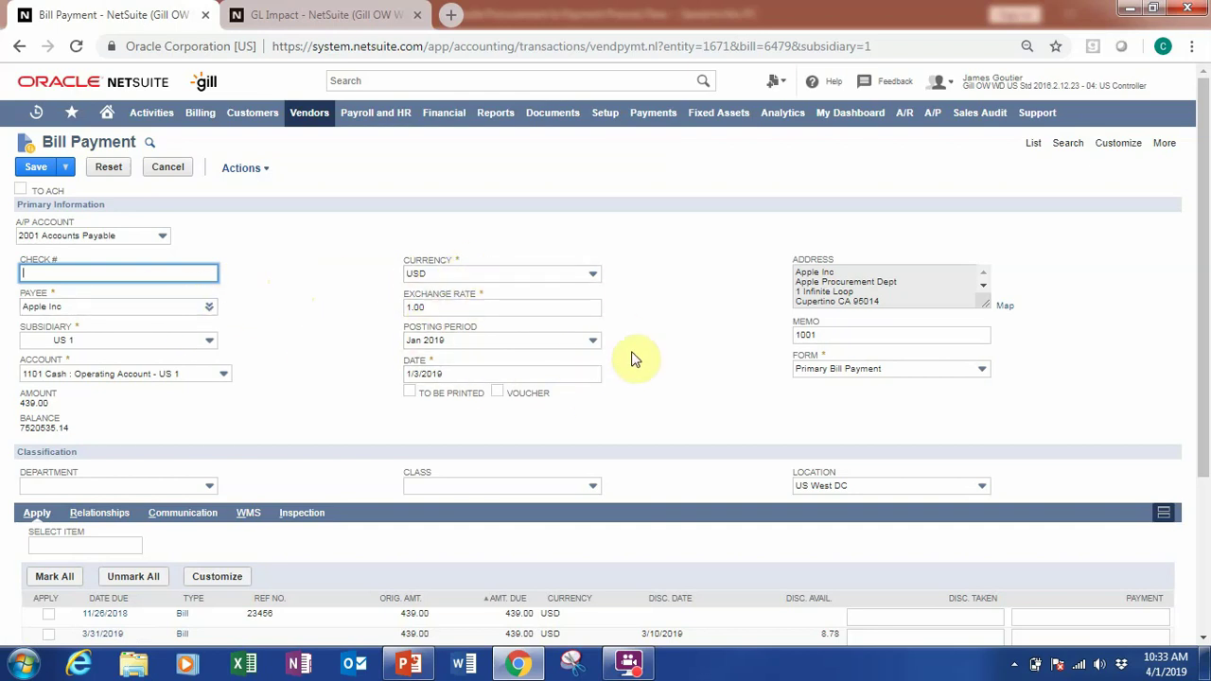
{"action": "left_click", "coordinate": [821, 378]}
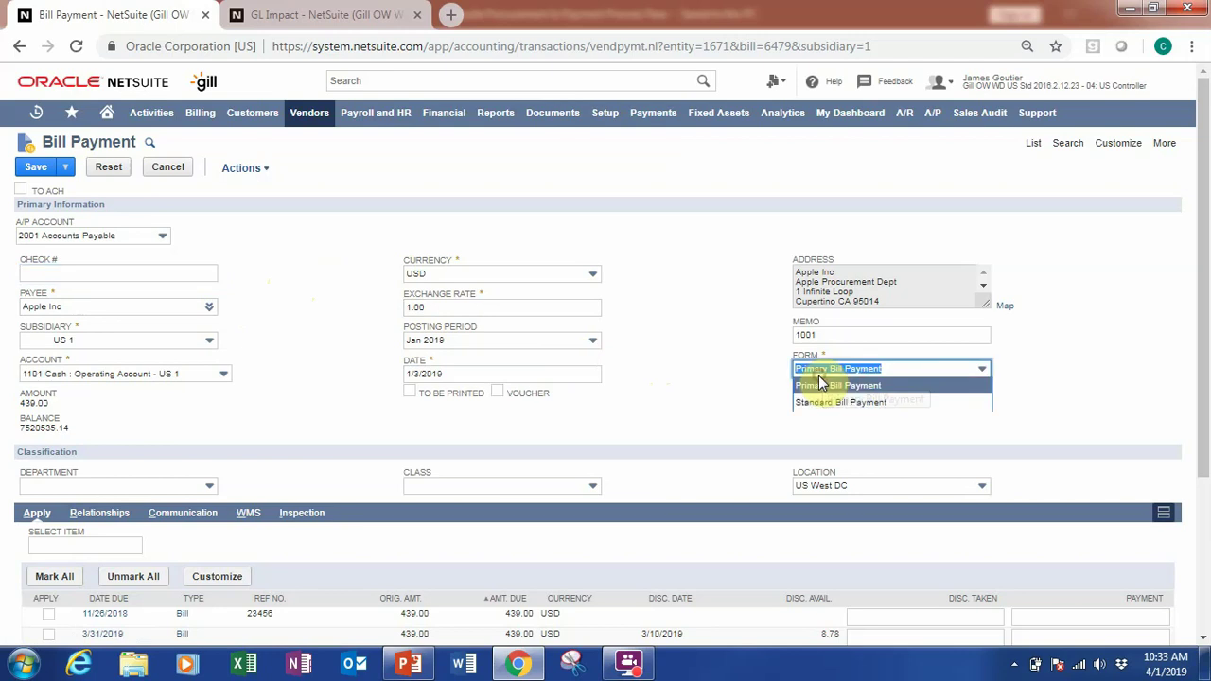
{"action": "left_click", "coordinate": [716, 364]}
{"action": "scroll", "coordinate": [716, 364], "scroll_direction": "down", "scroll_amount": 1}
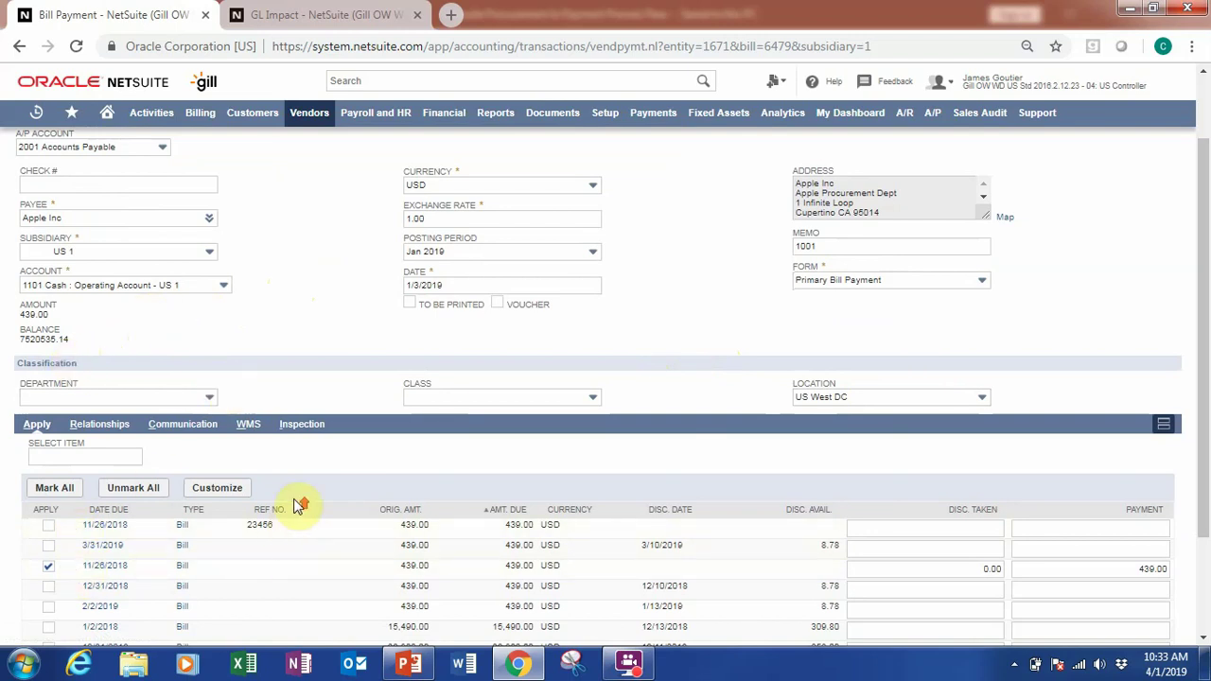
{"action": "scroll", "coordinate": [291, 511], "scroll_direction": "up", "scroll_amount": 2}
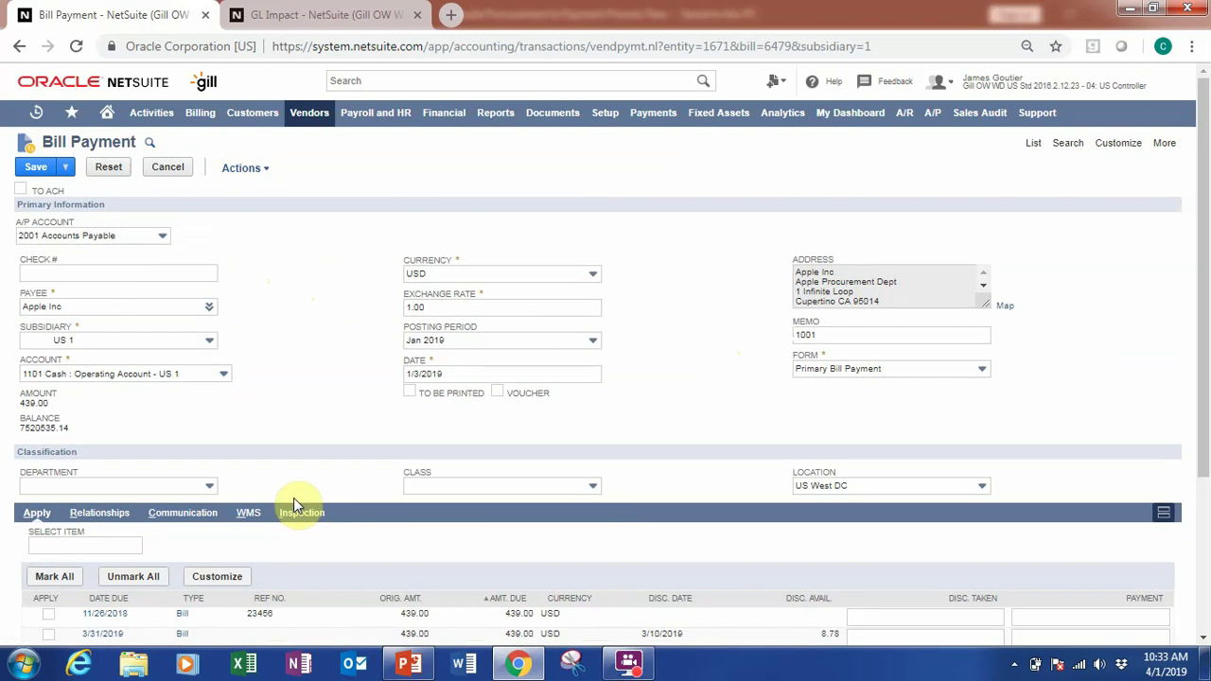
{"action": "left_click", "coordinate": [35, 174]}
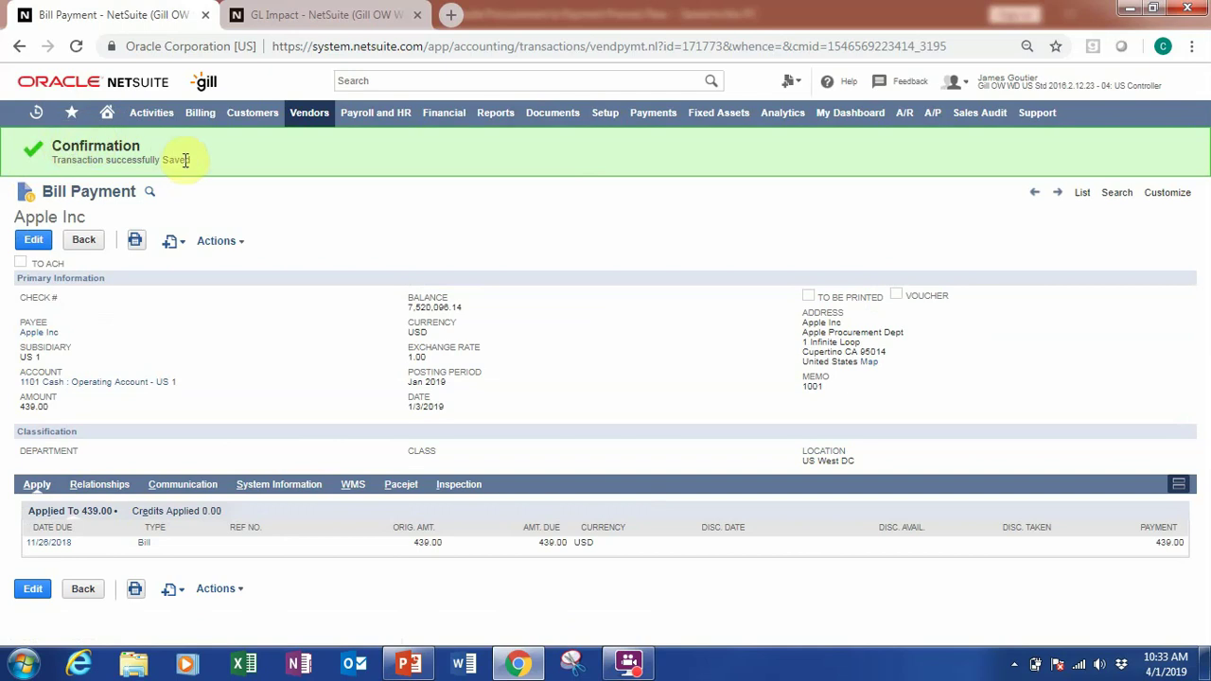
View the GL Impact of the saved payment and open the register of the 2001 Accounts Payable account.
{"action": "left_click", "coordinate": [228, 242]}
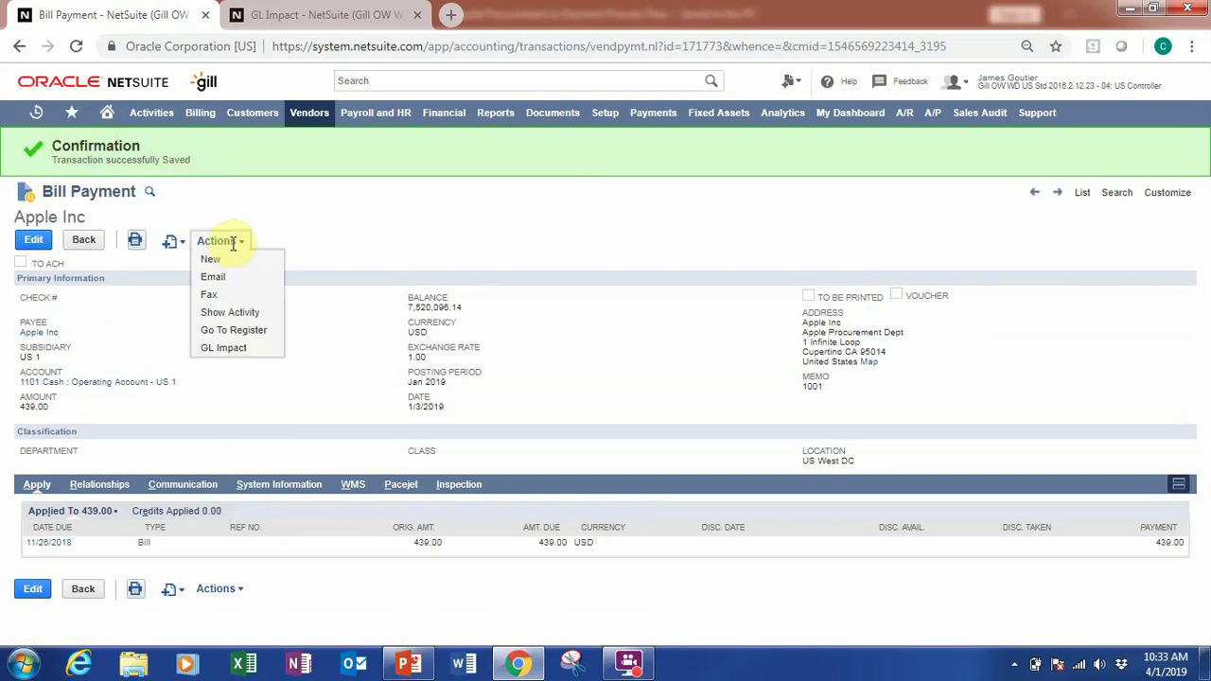
{"action": "left_click", "coordinate": [251, 348]}
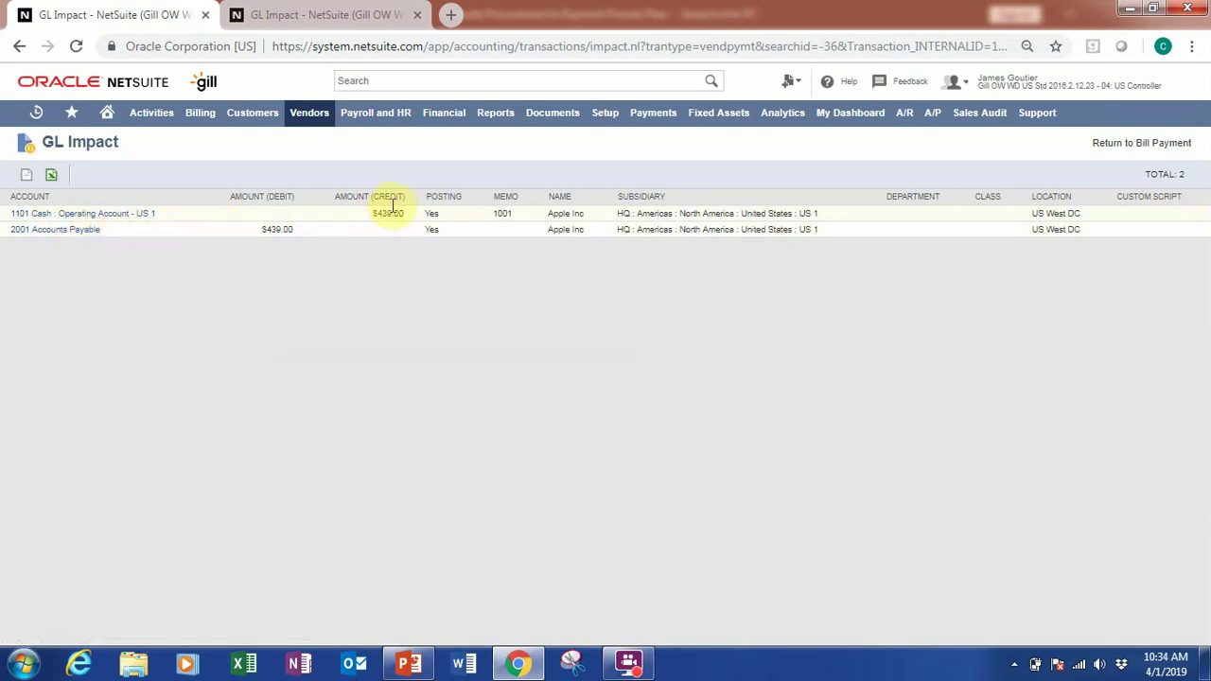
{"action": "left_click", "coordinate": [52, 238]}
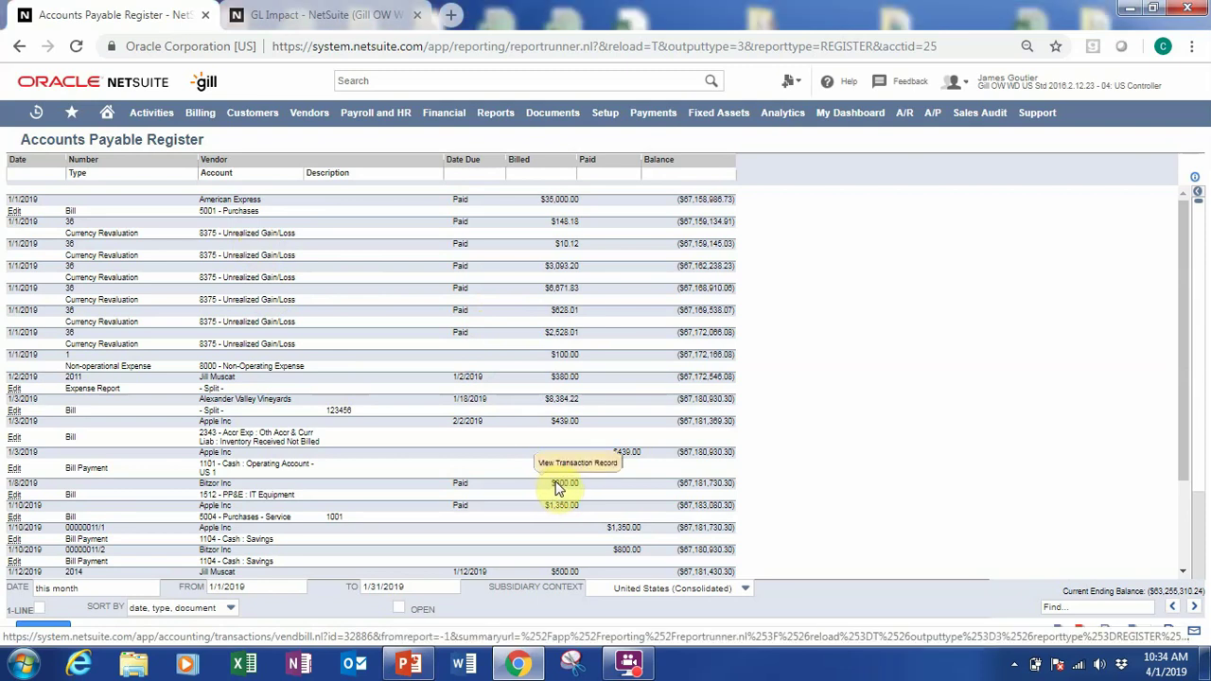
Switch to the PowerPoint presentation and show slide 4 with the Procure to Pay process flow.
{"action": "left_click", "coordinate": [409, 664]}
{"action": "left_click", "coordinate": [123, 402]}
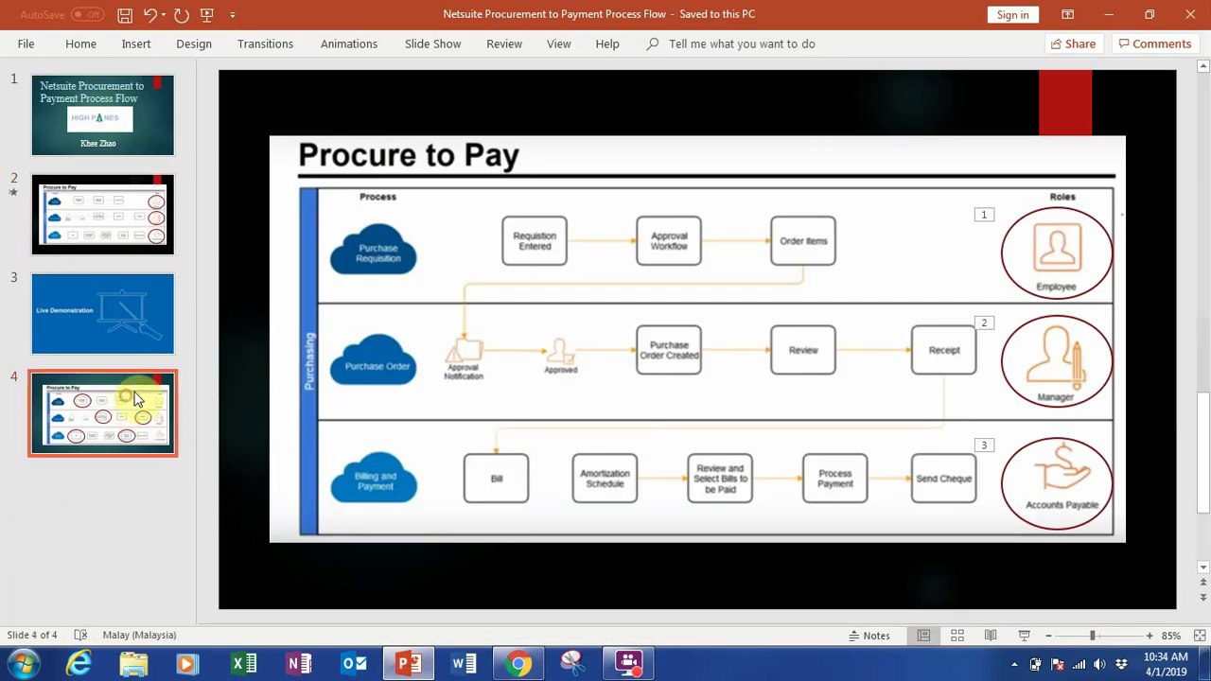